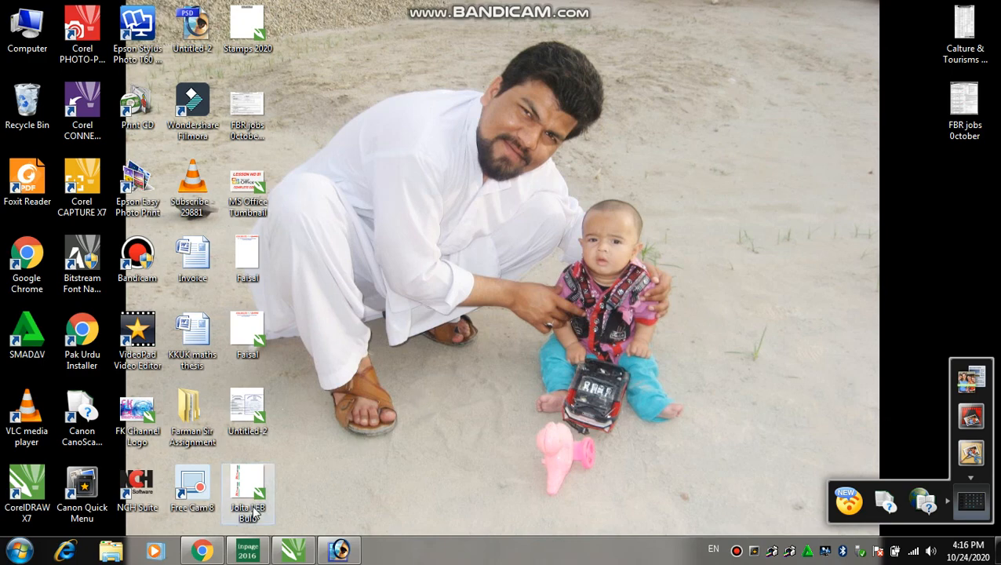
# Launch Microsoft Office Word 2007 from the Start menu.
pyautogui.click(19, 550)
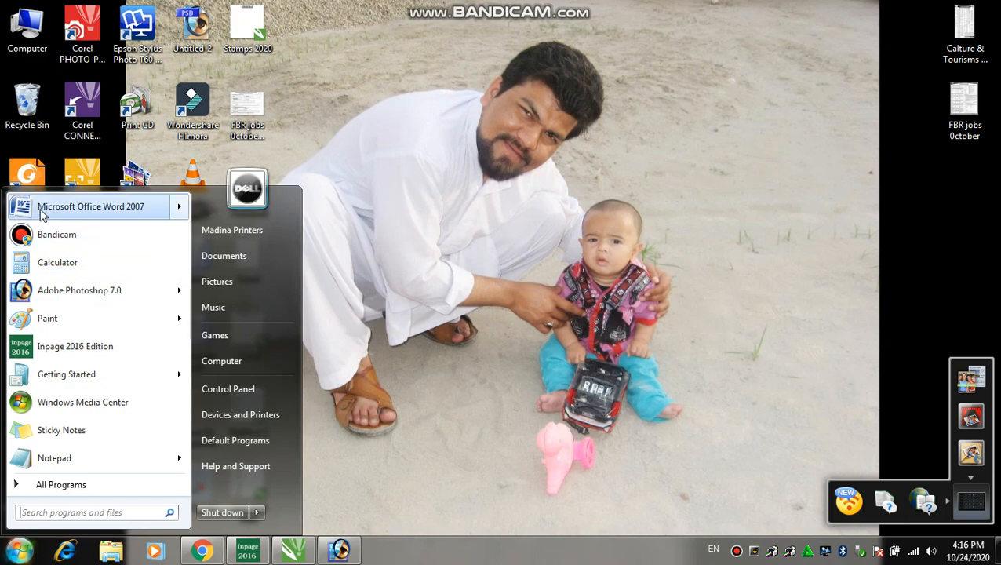
pyautogui.moveTo(45, 216)
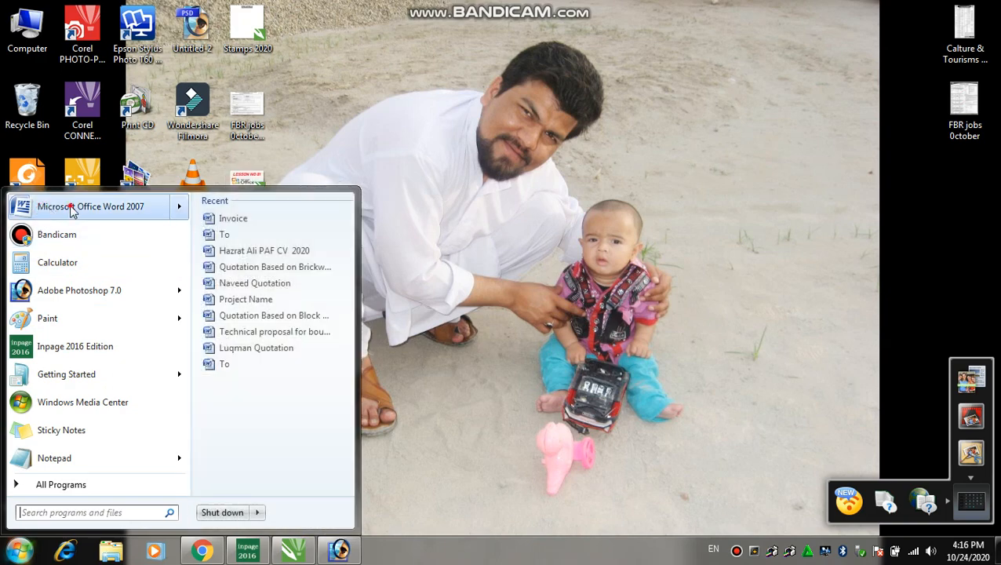
pyautogui.click(71, 208)
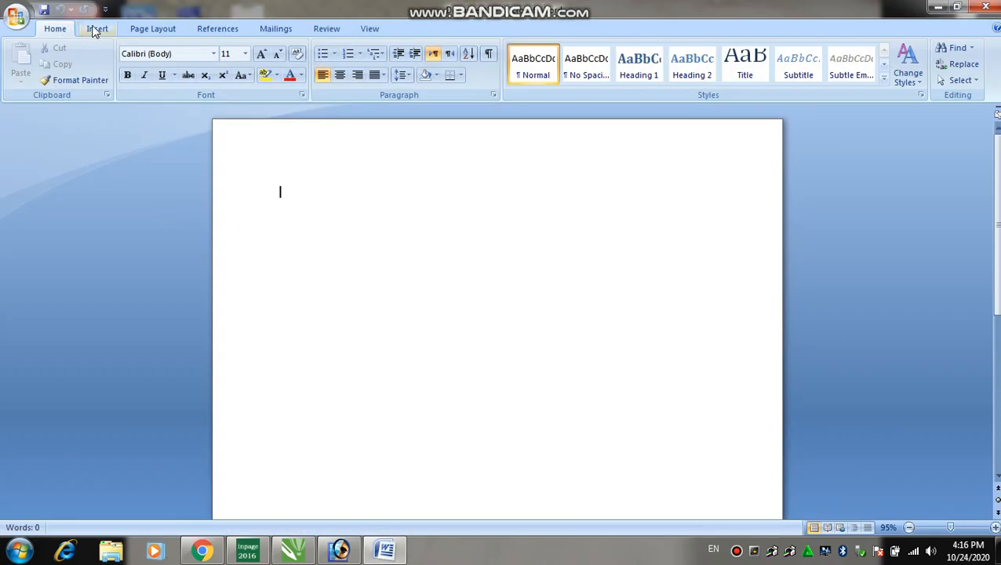
# Set the page to Narrow margins and A4 paper size.
pyautogui.click(96, 28)
pyautogui.click(145, 28)
pyautogui.click(112, 69)
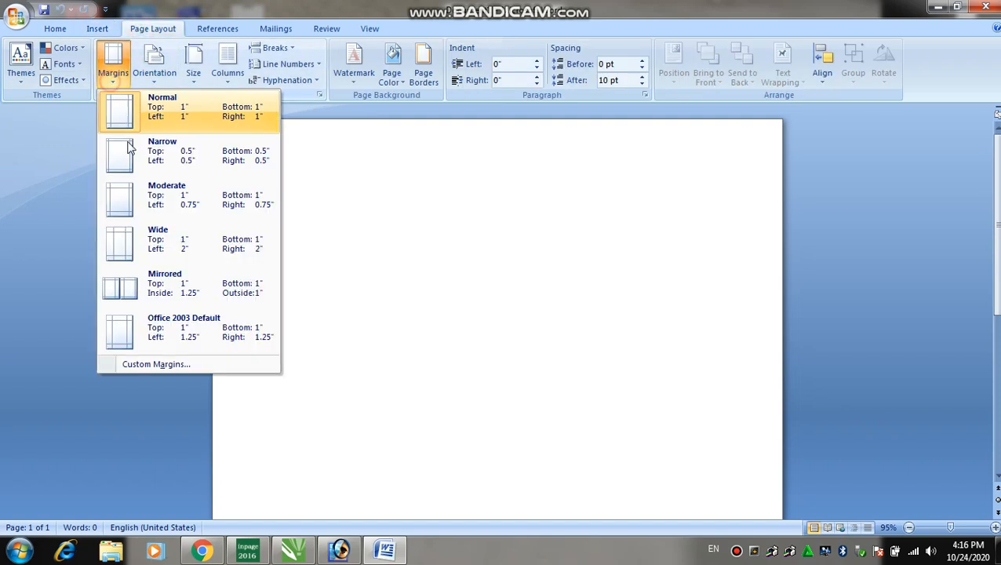
pyautogui.click(129, 149)
pyautogui.click(196, 83)
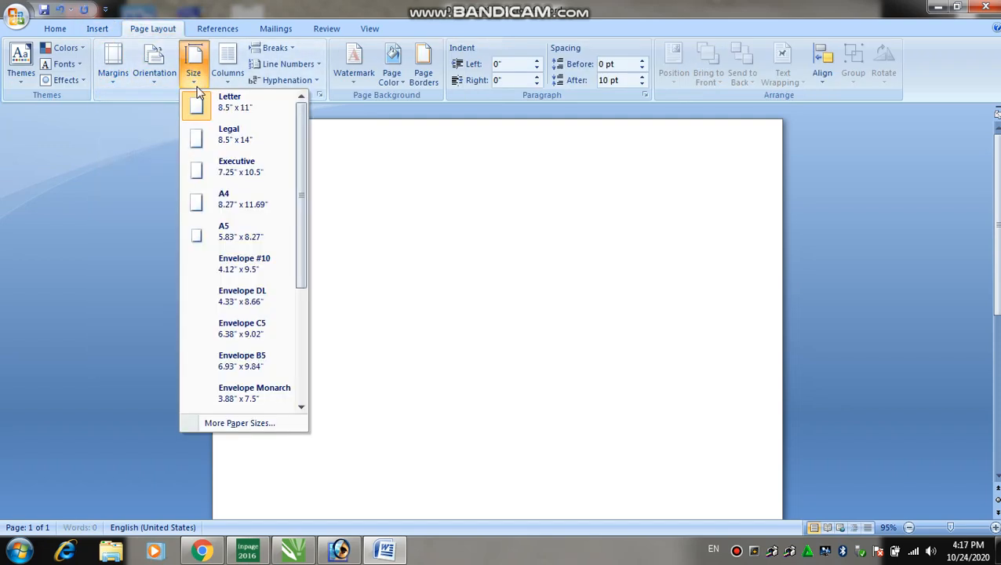
pyautogui.click(210, 196)
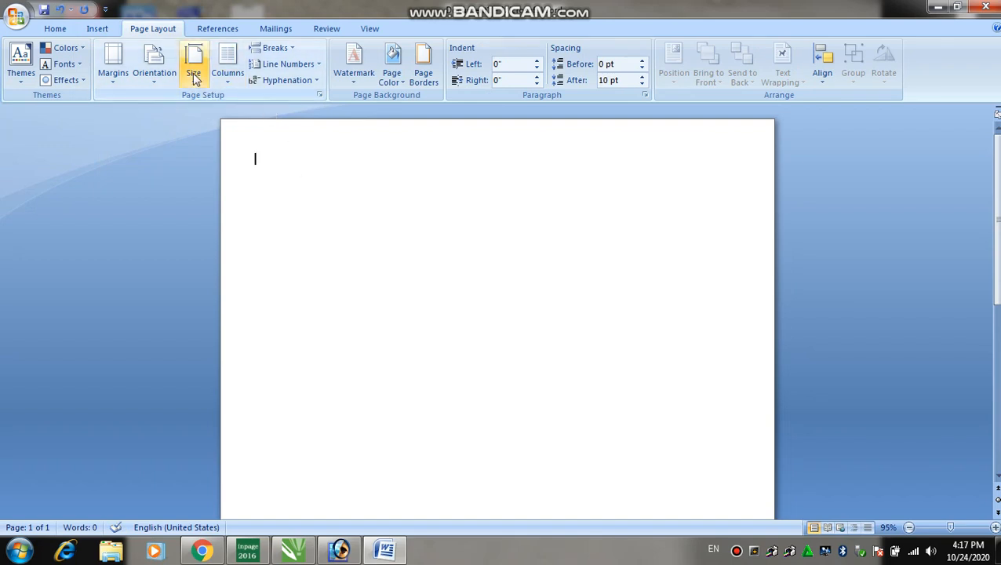
# Bring up the Shapes gallery on the Insert ribbon.
pyautogui.click(98, 29)
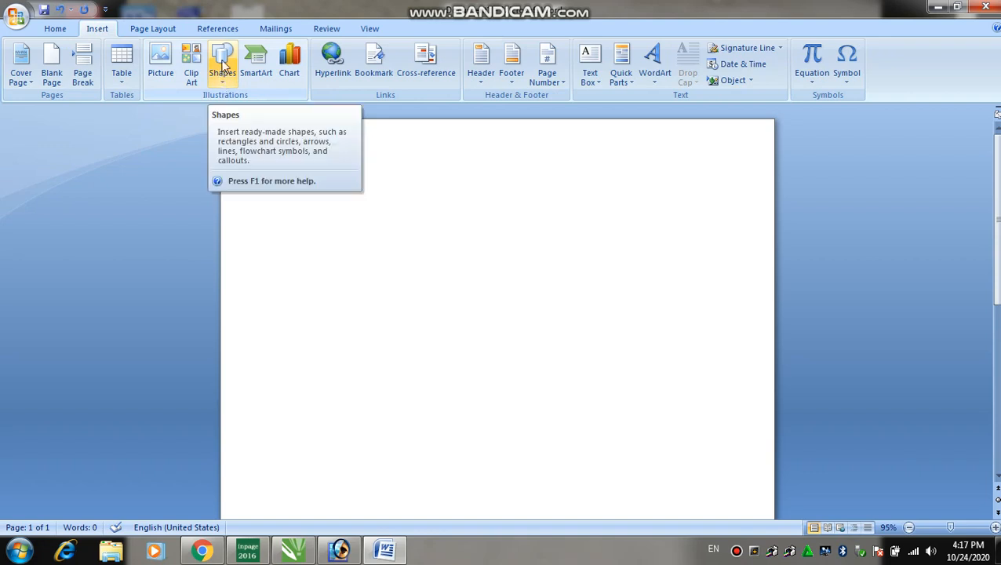
pyautogui.moveTo(510, 8)
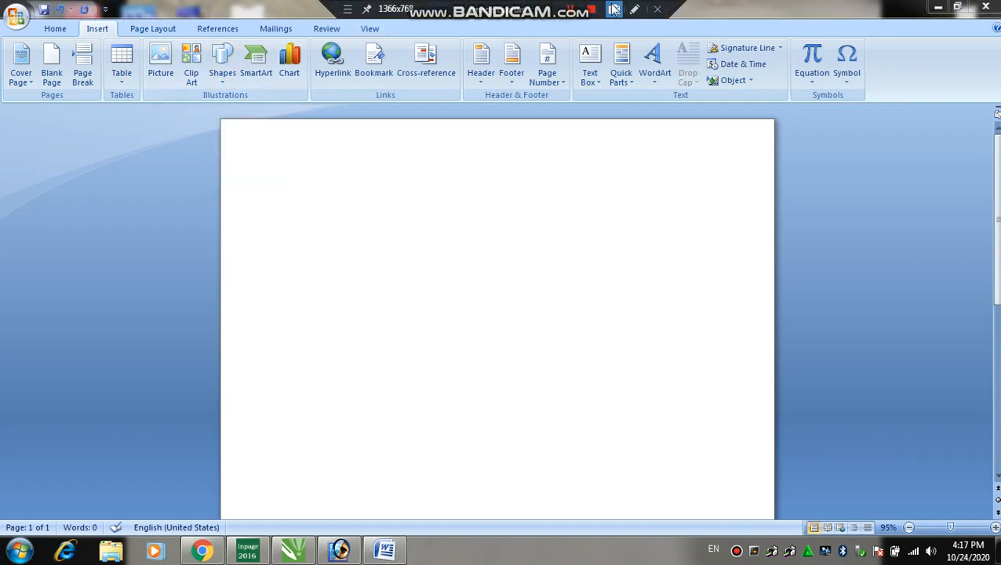
pyautogui.click(635, 11)
pyautogui.moveTo(199, 33)
pyautogui.mouseDown()
pyautogui.moveTo(266, 97)
pyautogui.moveTo(246, 87)
pyautogui.mouseUp()
pyautogui.click(223, 63)
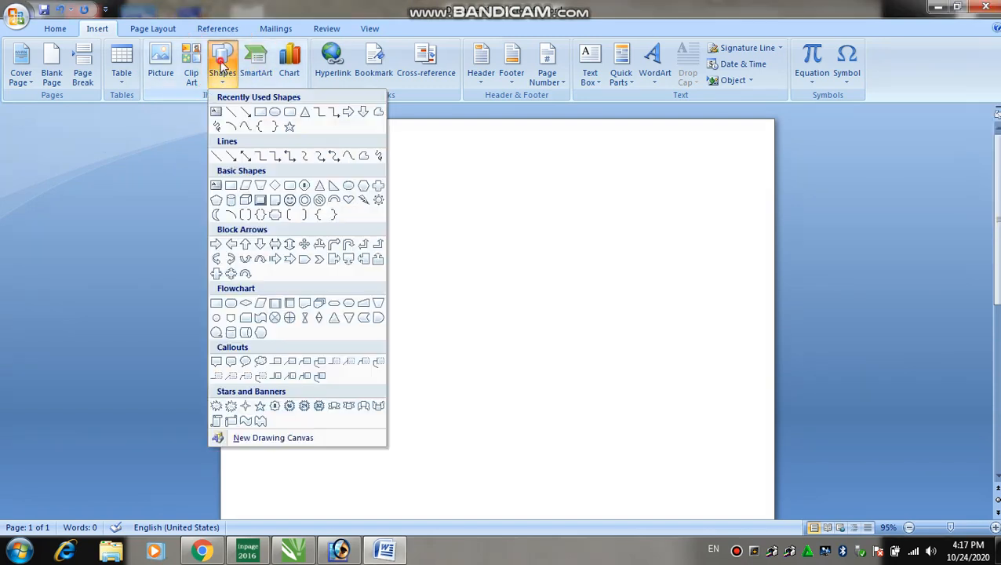
# Draw a wide rectangle across the top of the page and try a fill style on it.
pyautogui.click(263, 111)
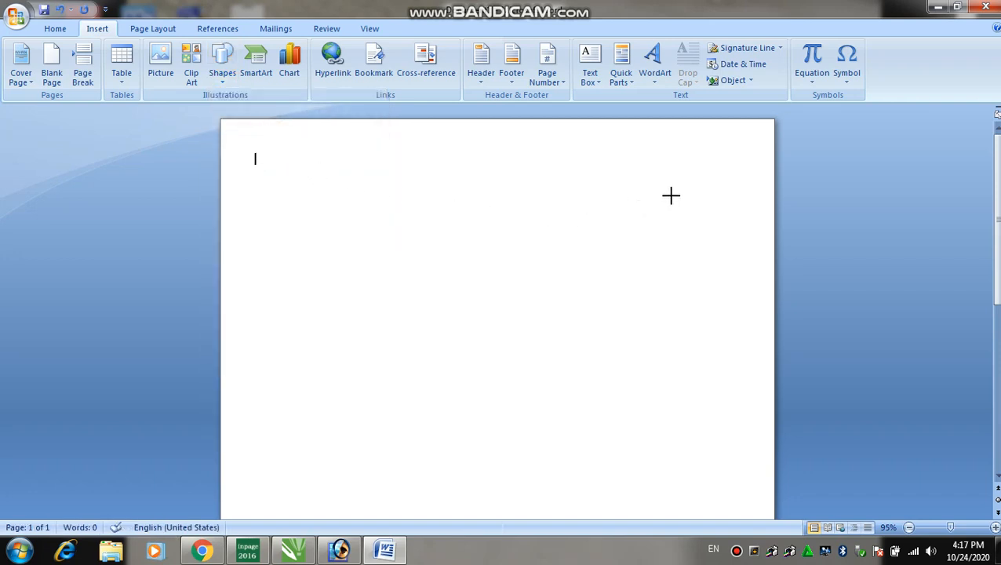
pyautogui.moveTo(725, 195); pyautogui.dragTo(754, 195)
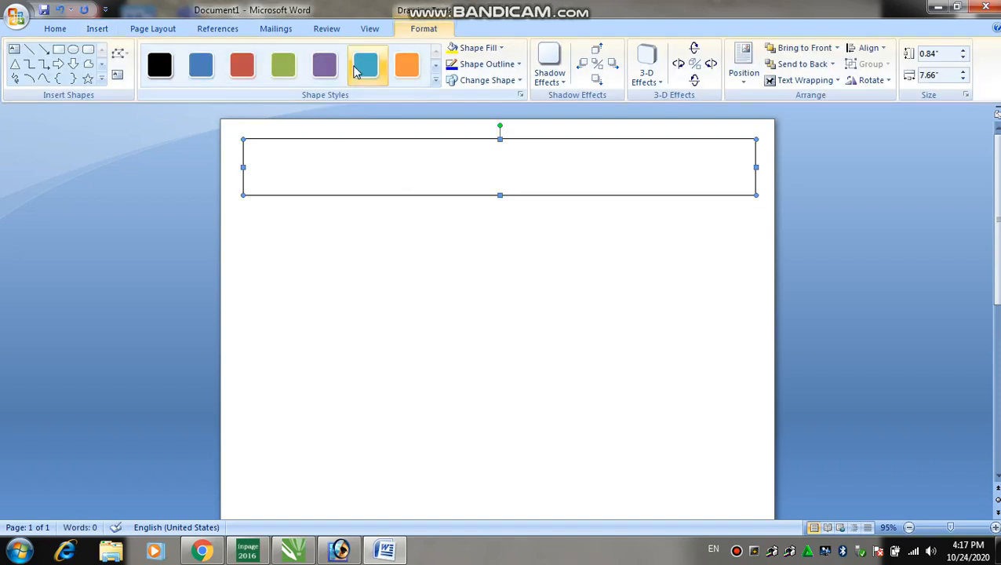
pyautogui.click(373, 71)
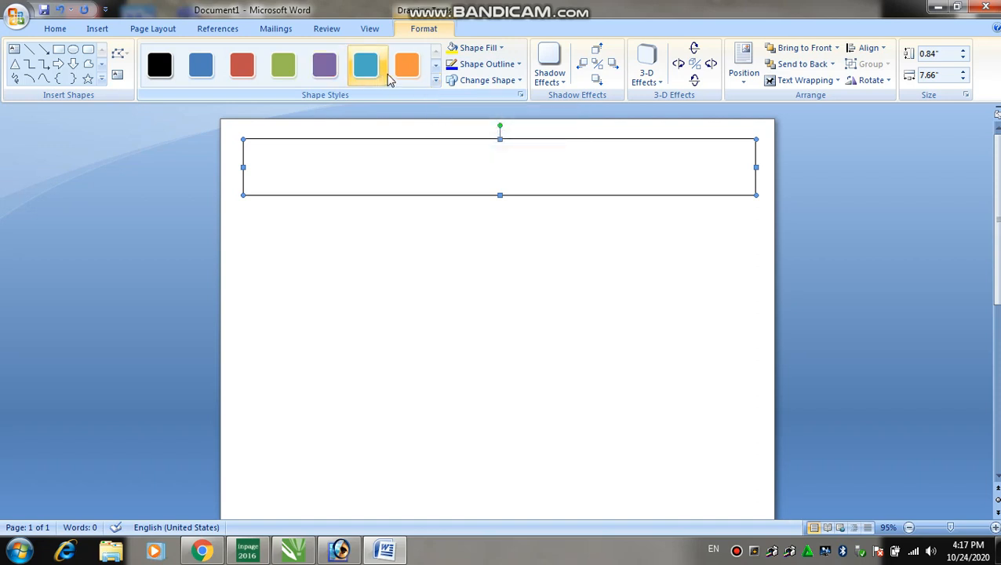
# Give the banner the green Colored Fill, White Outline style, Shadow Style 1 and No 3-D Effect.
pyautogui.click(281, 72)
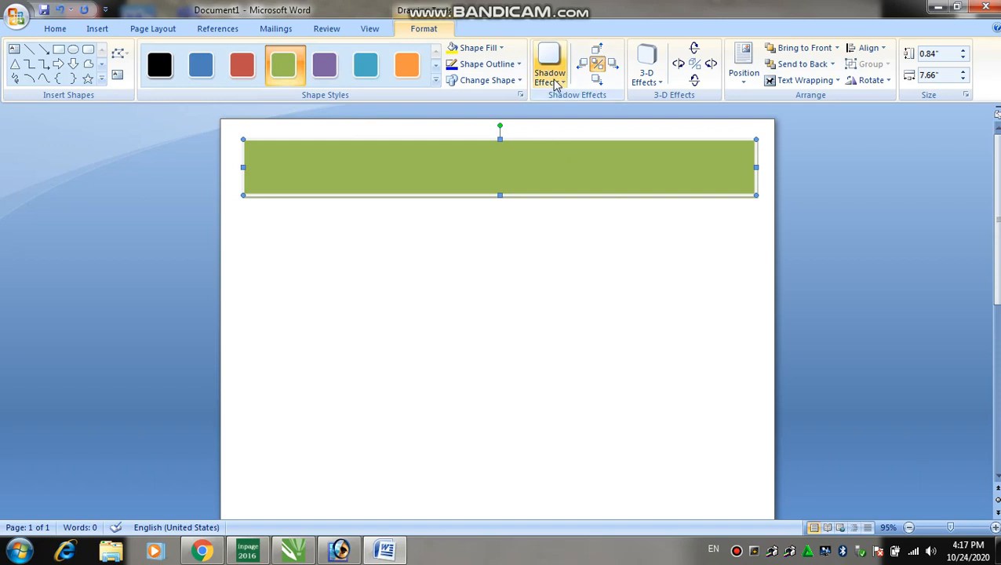
pyautogui.click(562, 84)
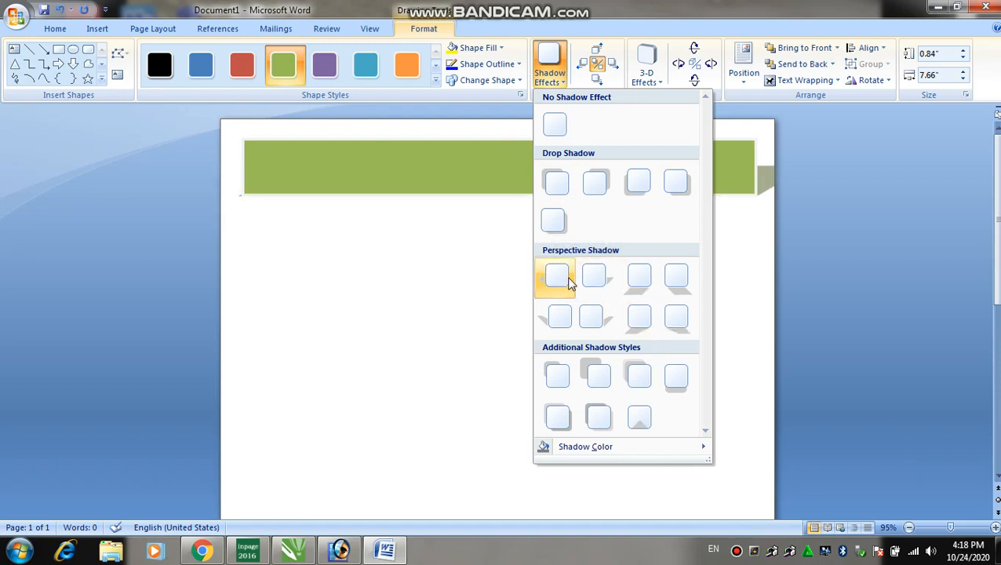
pyautogui.click(556, 180)
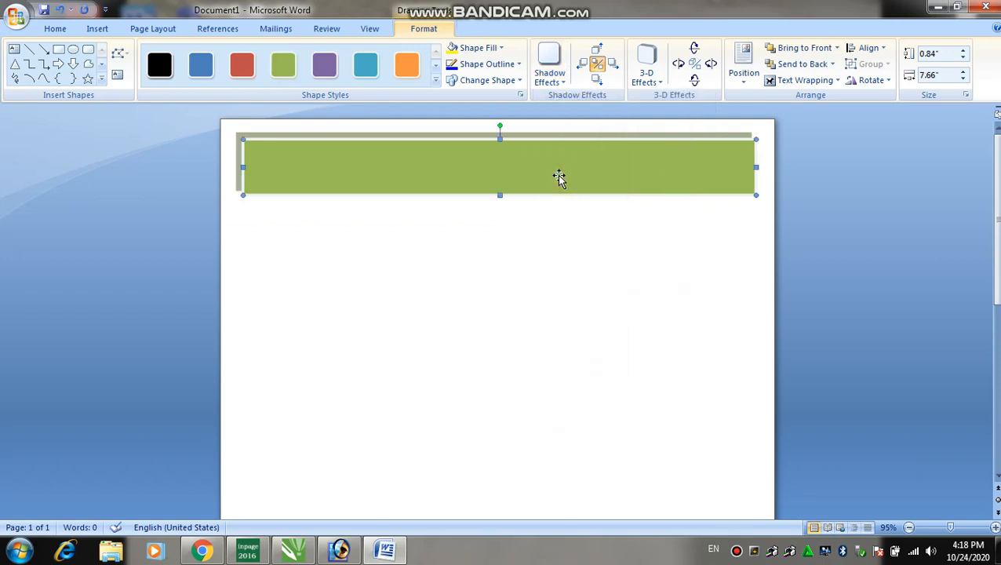
pyautogui.click(650, 82)
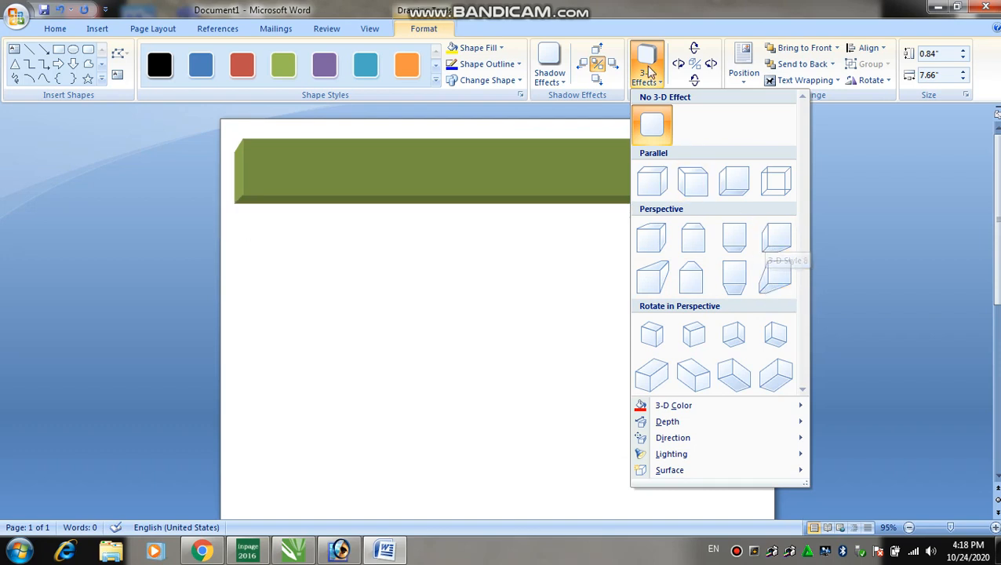
pyautogui.click(657, 128)
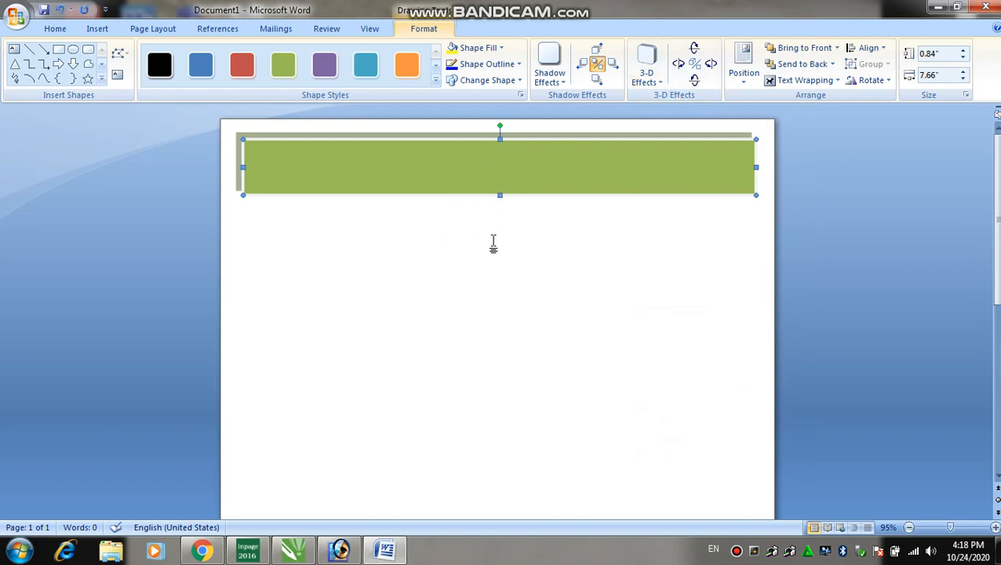
# Drag the green banner's bottom edge down slightly to make it taller.
pyautogui.click(375, 225)
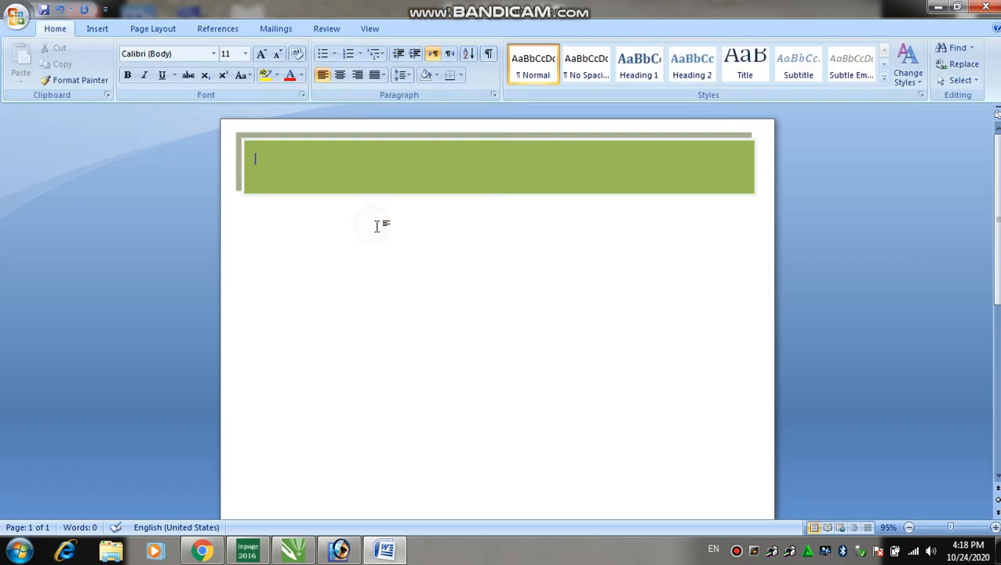
pyautogui.click(317, 163)
pyautogui.rightClick(318, 162)
pyautogui.click(434, 157)
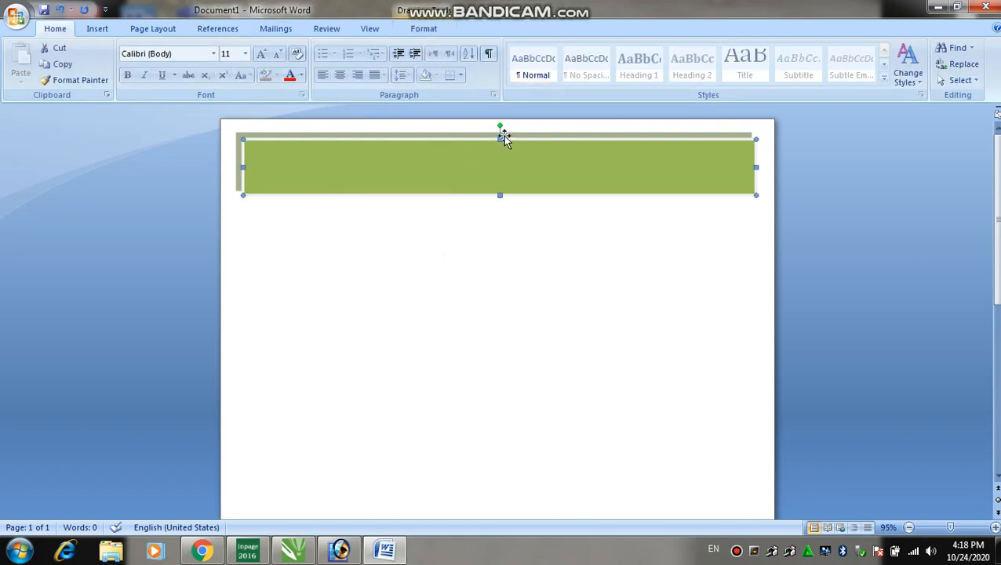
pyautogui.moveTo(501, 194); pyautogui.dragTo(501, 204)
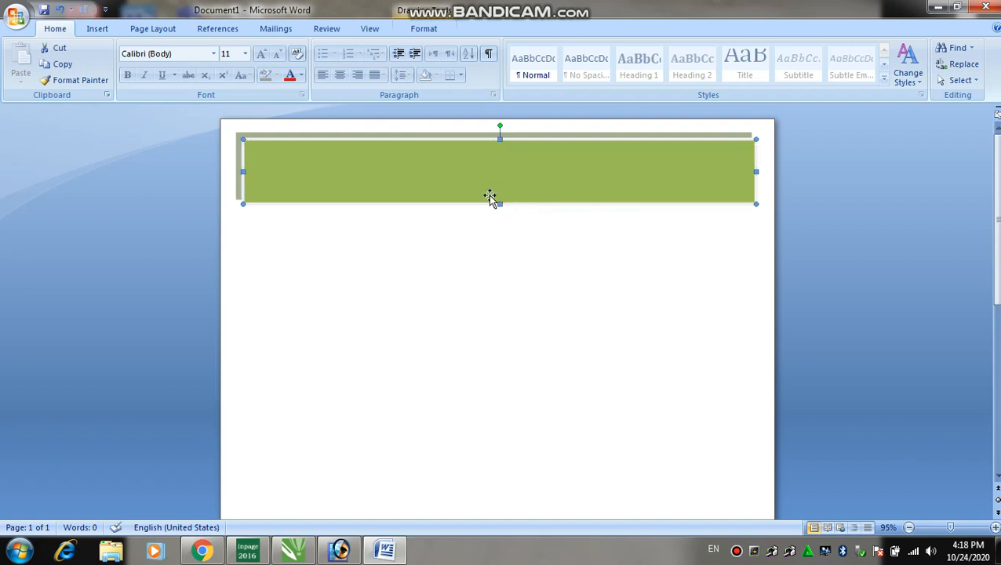
pyautogui.rightClick(392, 171)
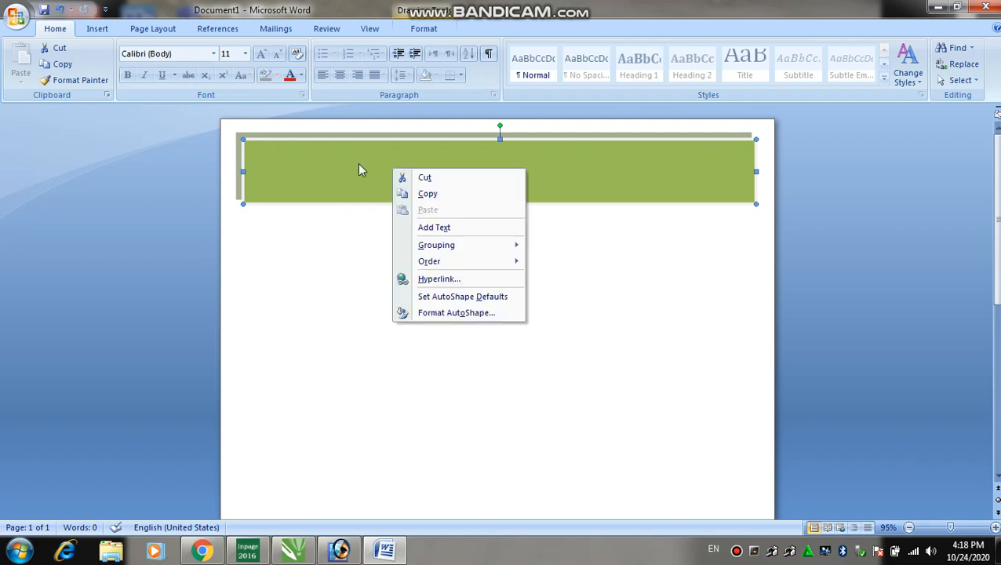
pyautogui.click(357, 167)
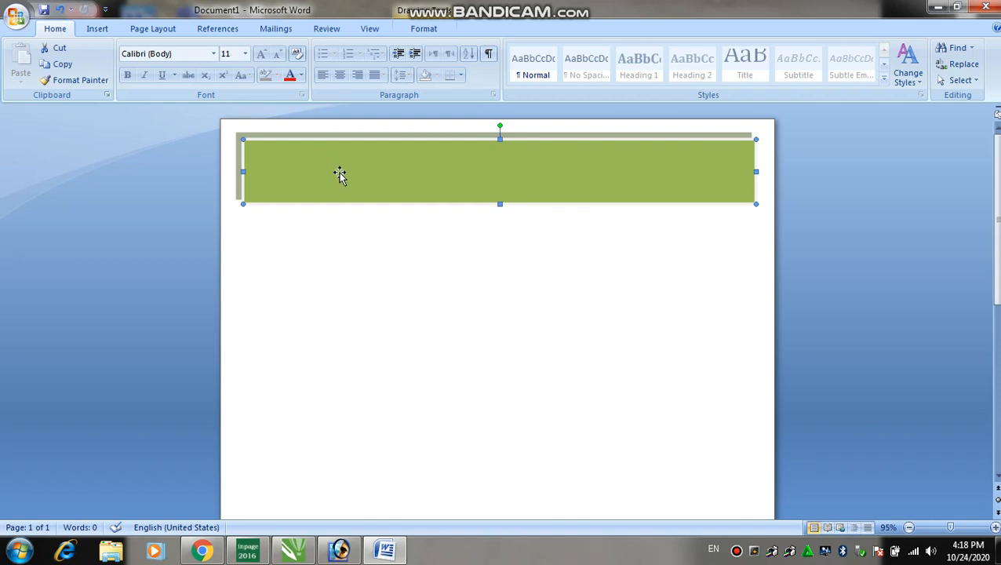
pyautogui.rightClick(341, 163)
pyautogui.moveTo(389, 249)
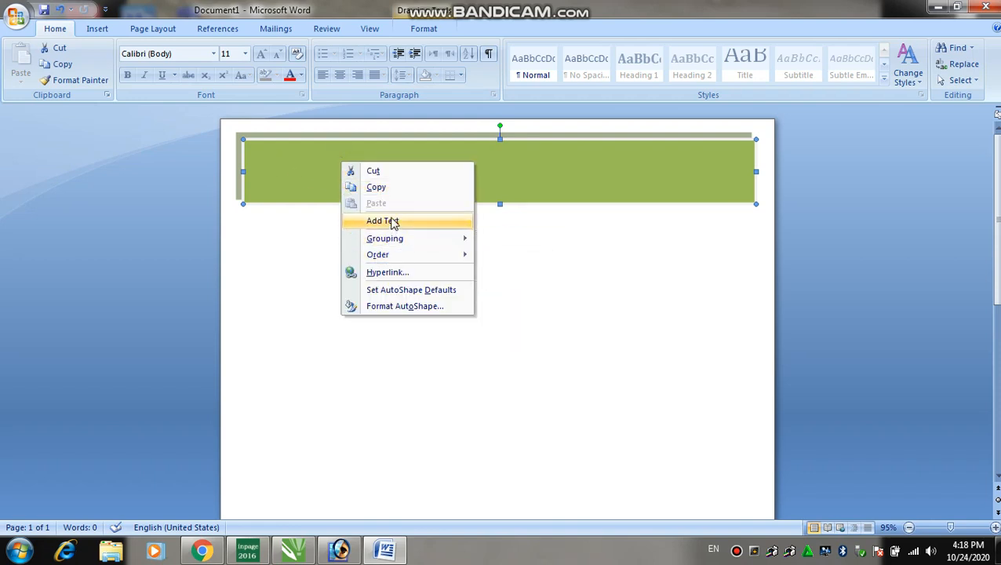
# Add text to the banner: the heading 'Madina Printing Press', then the address and phone line.
pyautogui.click(383, 221)
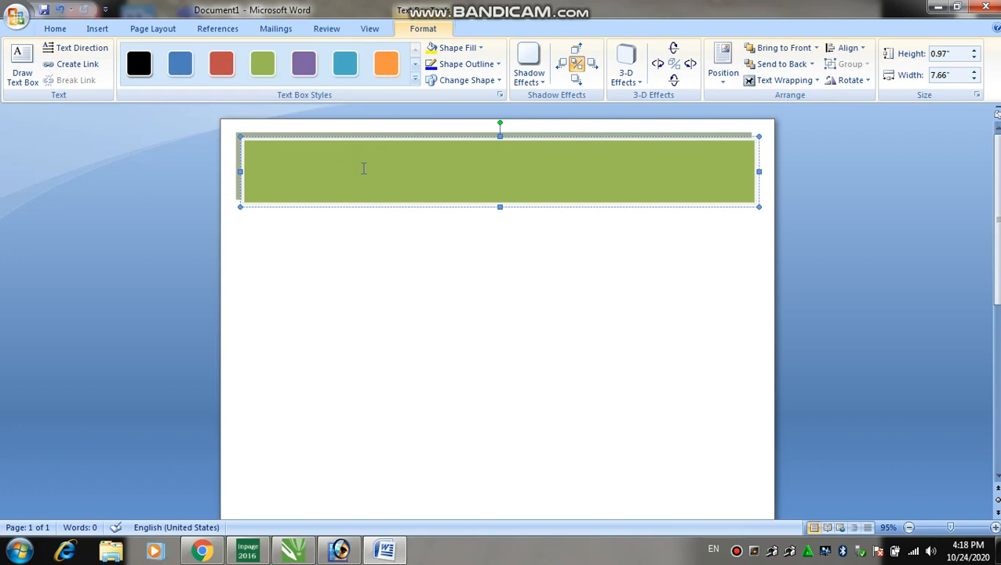
pyautogui.write('Madina Printing Press')
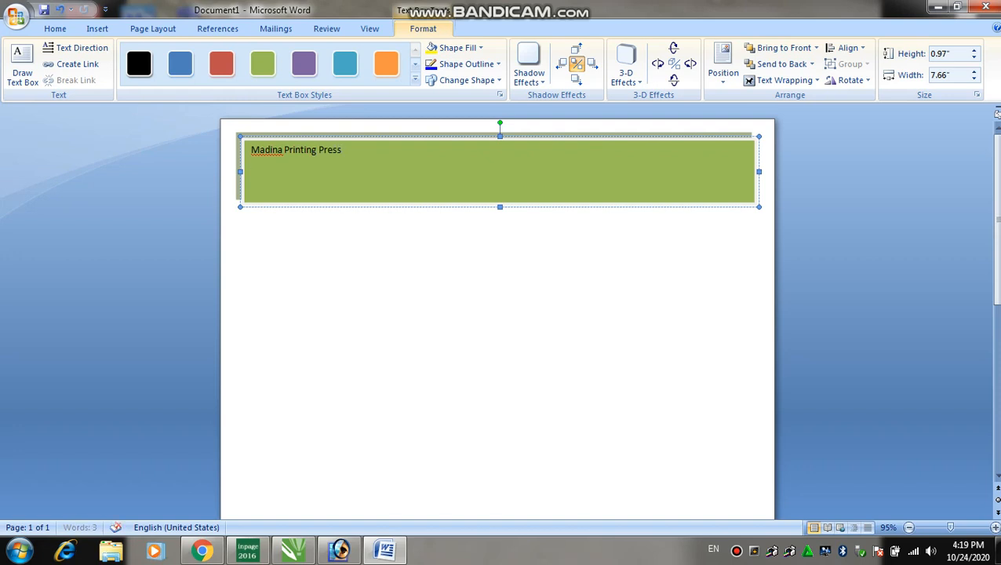
pyautogui.press('Return')
pyautogui.write('Amberi kalla Karak ')
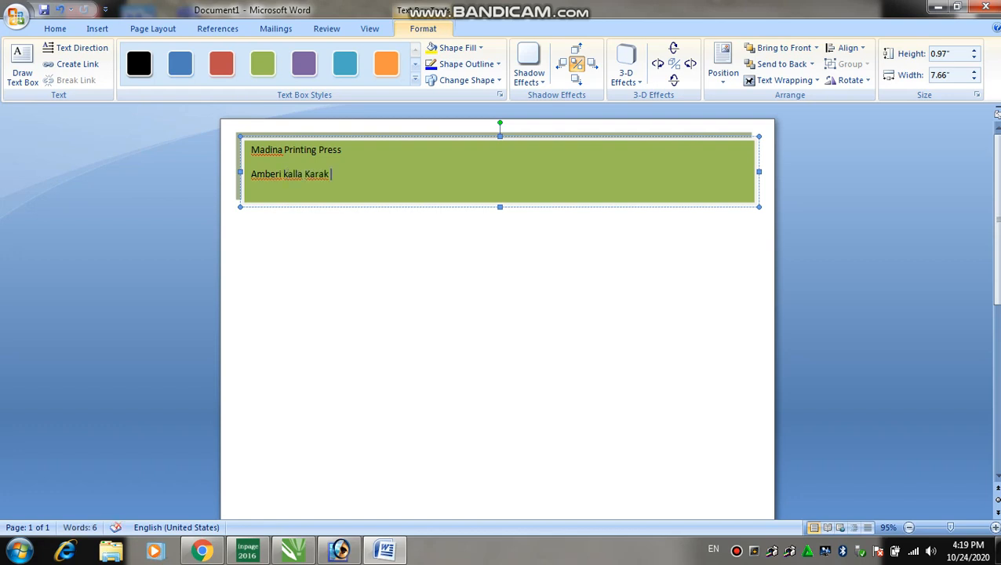
# Grow the heading's font two steps, then shrink it back one step.
pyautogui.moveTo(343, 149); pyautogui.dragTo(251, 150)
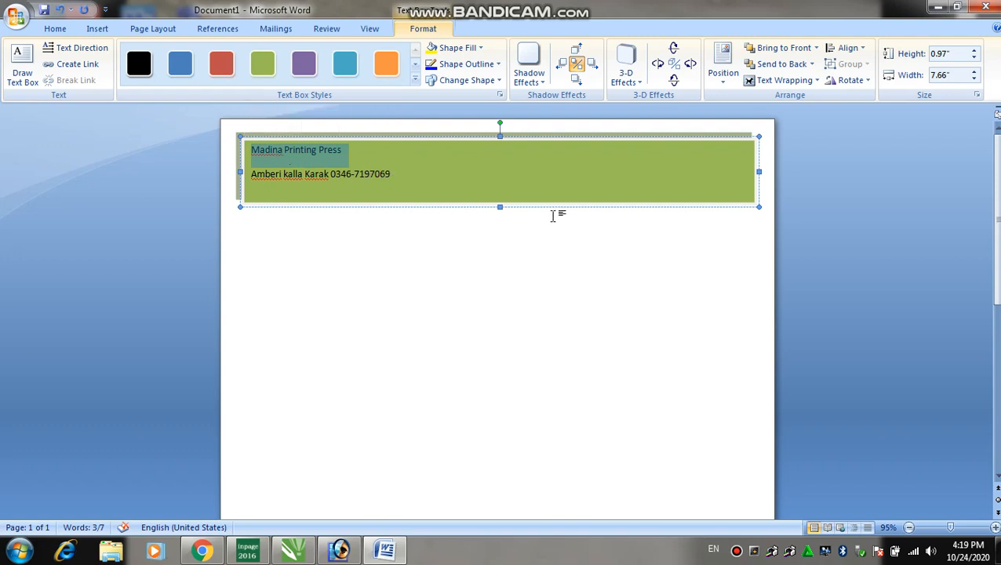
pyautogui.hotkey('ctrl', 'shift', '.')
pyautogui.hotkey('ctrl', 'shift', '.')
pyautogui.hotkey('ctrl', 'shift', '.')
pyautogui.hotkey('ctrl', 'shift', '.')
pyautogui.hotkey('ctrl', 'shift', '.')
pyautogui.hotkey('ctrl', 'shift', '.')
pyautogui.hotkey('ctrl', 'shift', '.')
pyautogui.hotkey('ctrl', 'shift', '.')
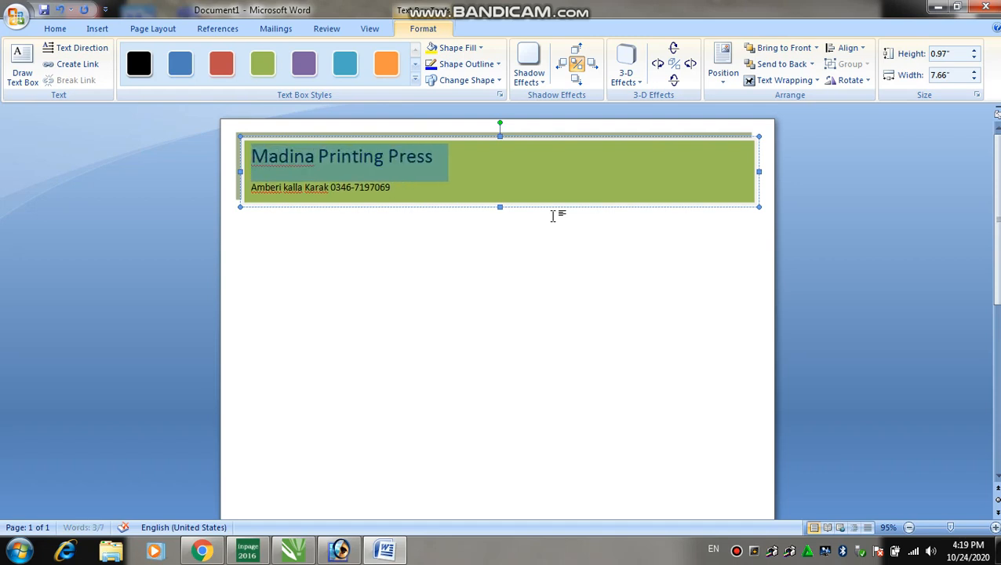
pyautogui.hotkey('ctrl', 'shift', '.')
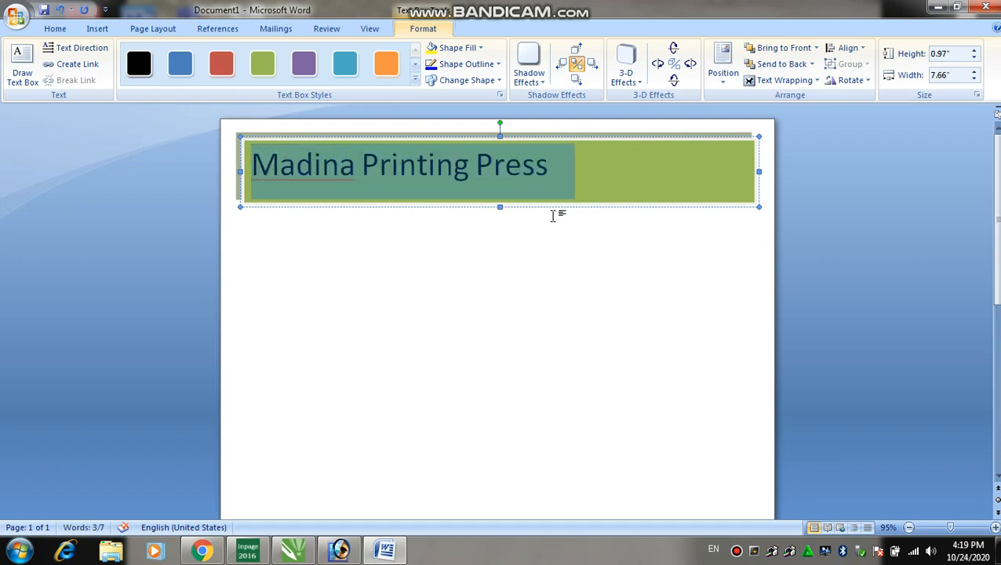
pyautogui.hotkey('ctrl', 'shift', ',')
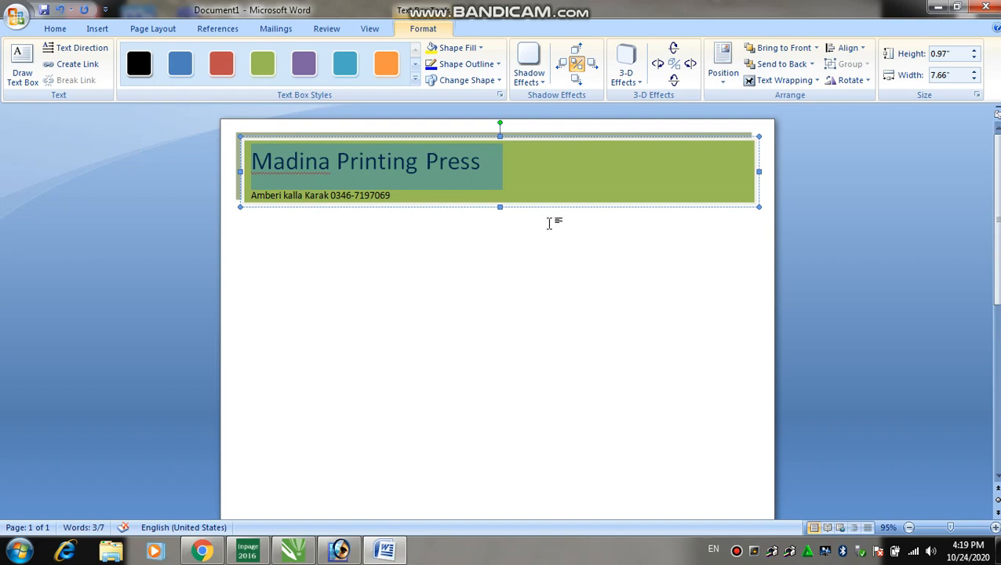
# Colour the 'Madina Printing Press' heading white.
pyautogui.click(399, 196)
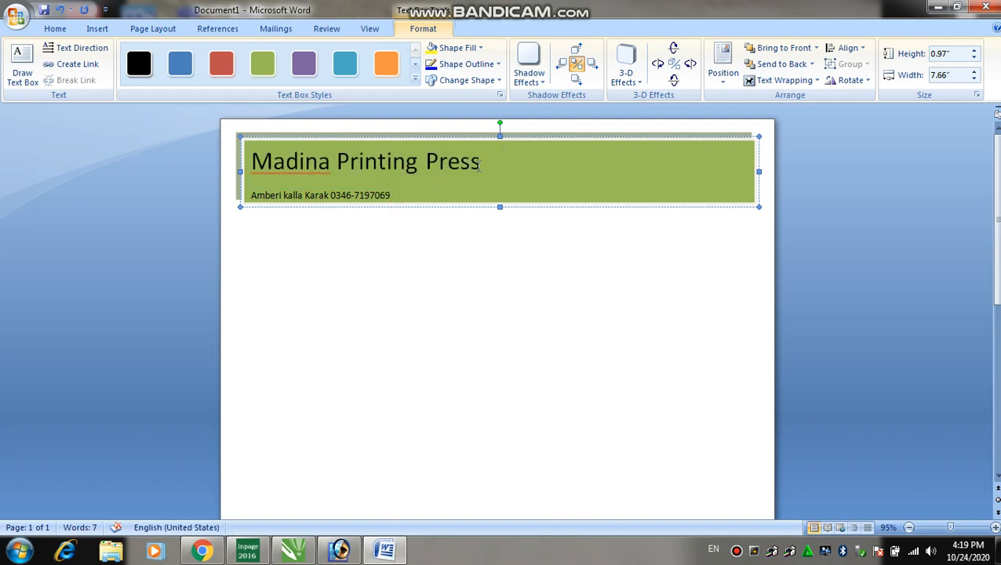
pyautogui.moveTo(482, 163); pyautogui.dragTo(251, 162)
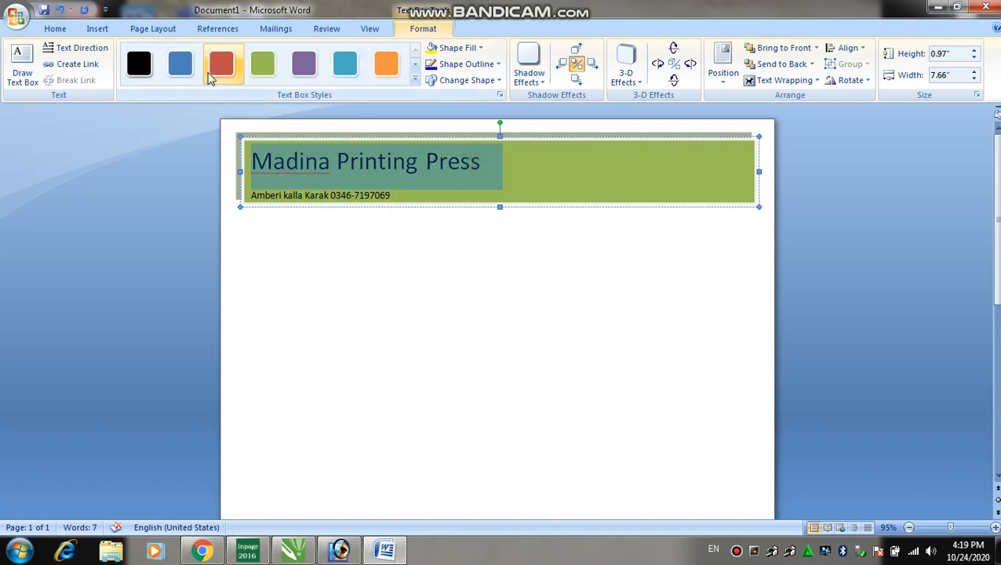
pyautogui.click(57, 30)
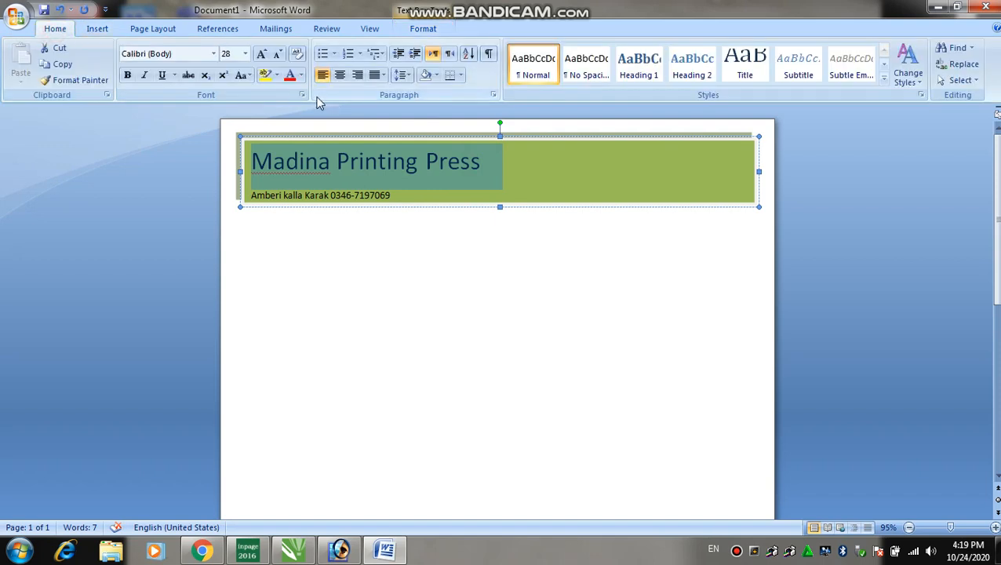
pyautogui.click(301, 76)
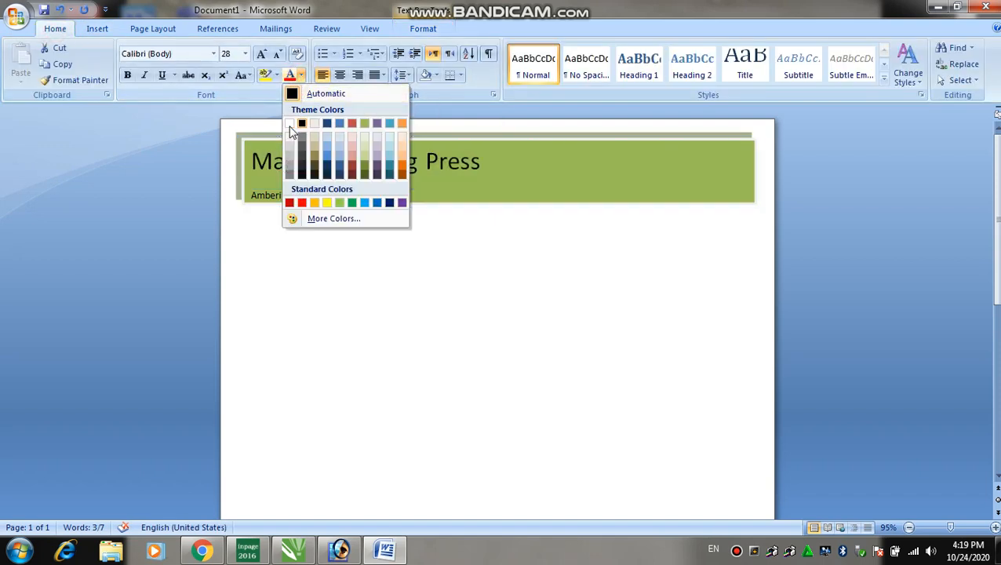
pyautogui.click(288, 126)
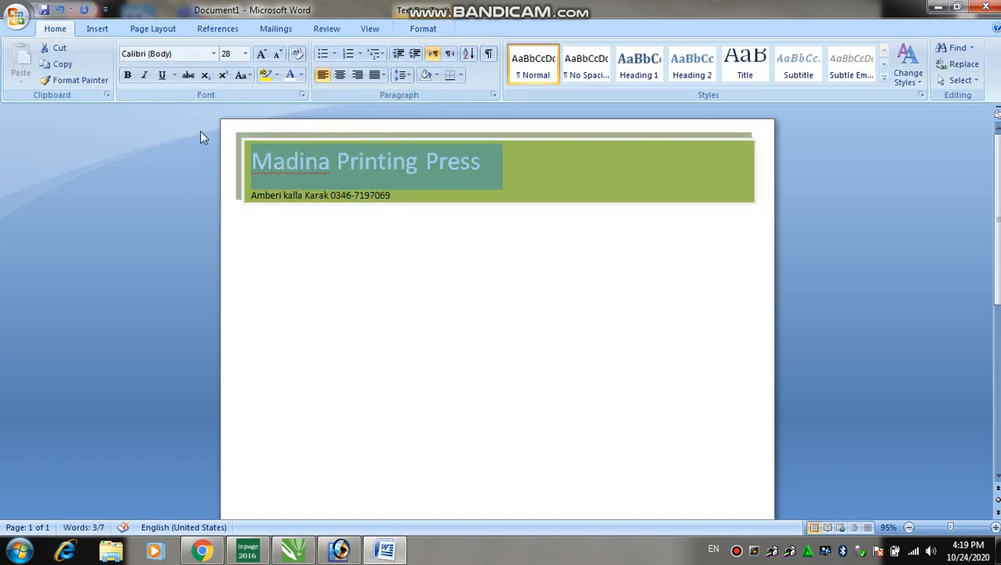
# Set the heading font to Britannic Bold and enlarge it to 36 pt.
pyautogui.click(213, 53)
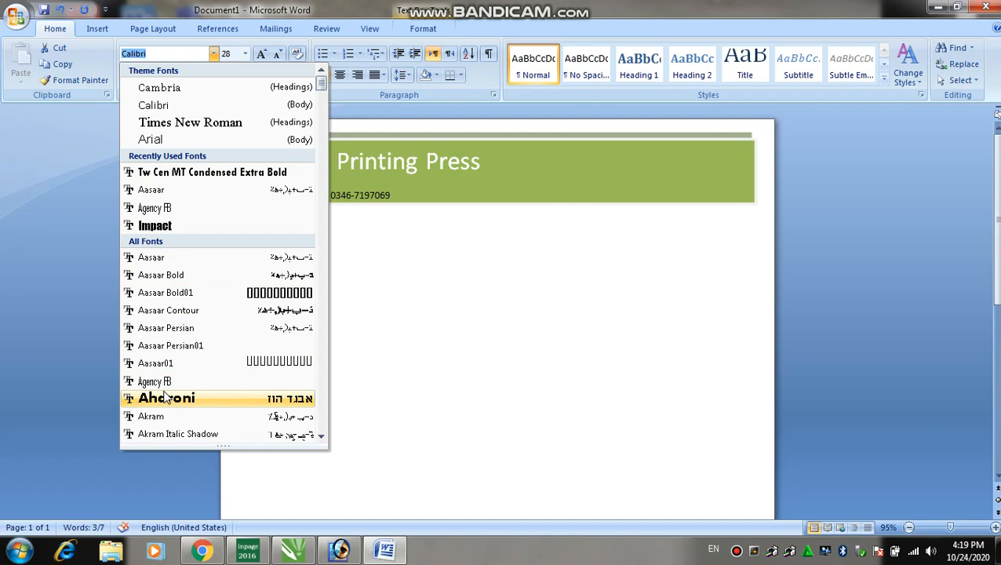
pyautogui.scroll(-6, 167, 397)
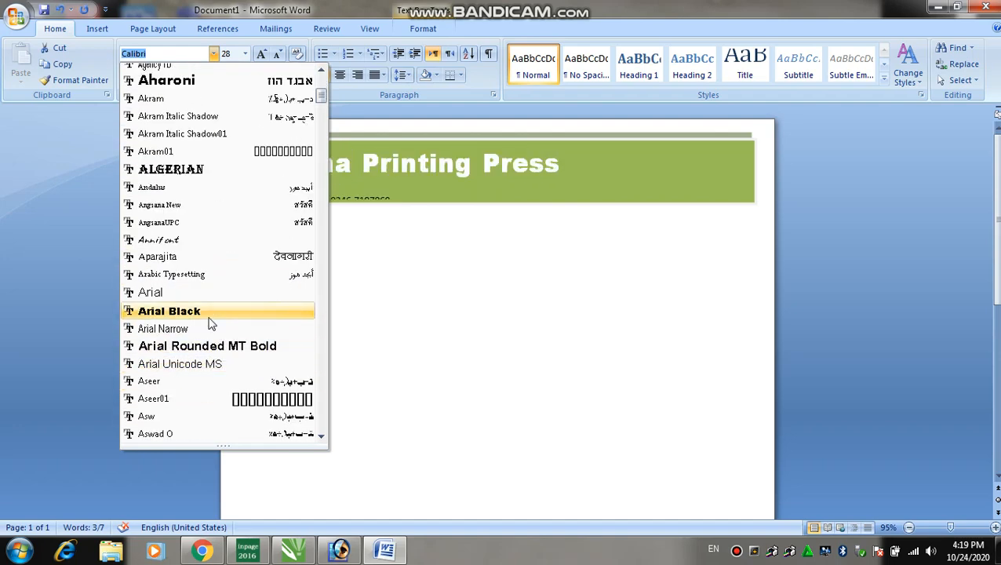
pyautogui.scroll(-4, 212, 322)
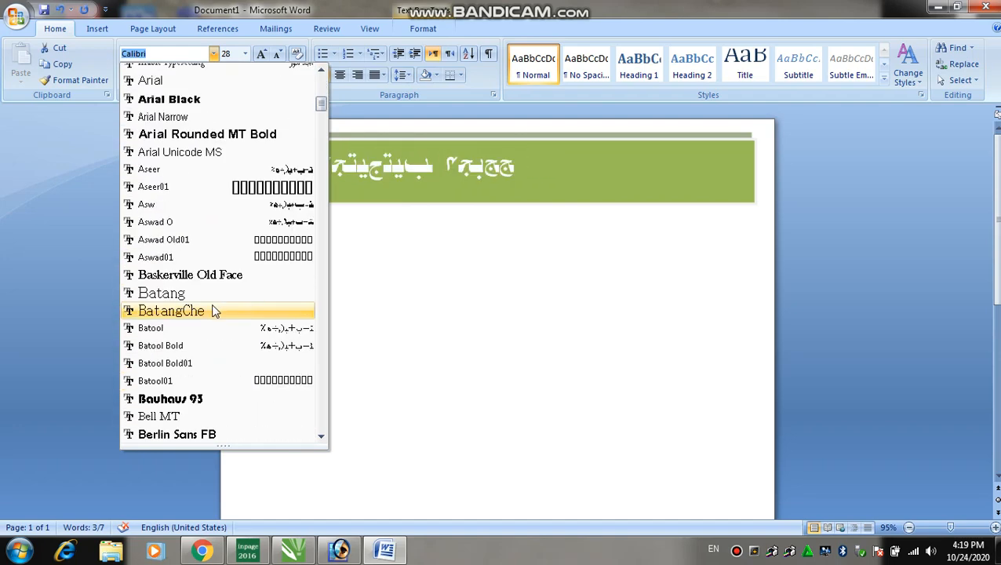
pyautogui.scroll(-1, 191, 357)
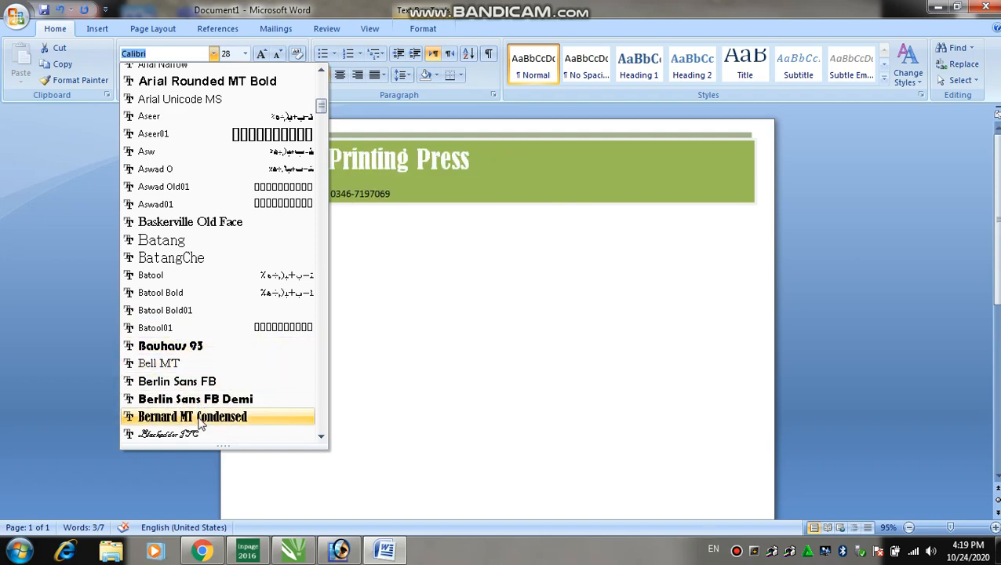
pyautogui.scroll(-6, 190, 357)
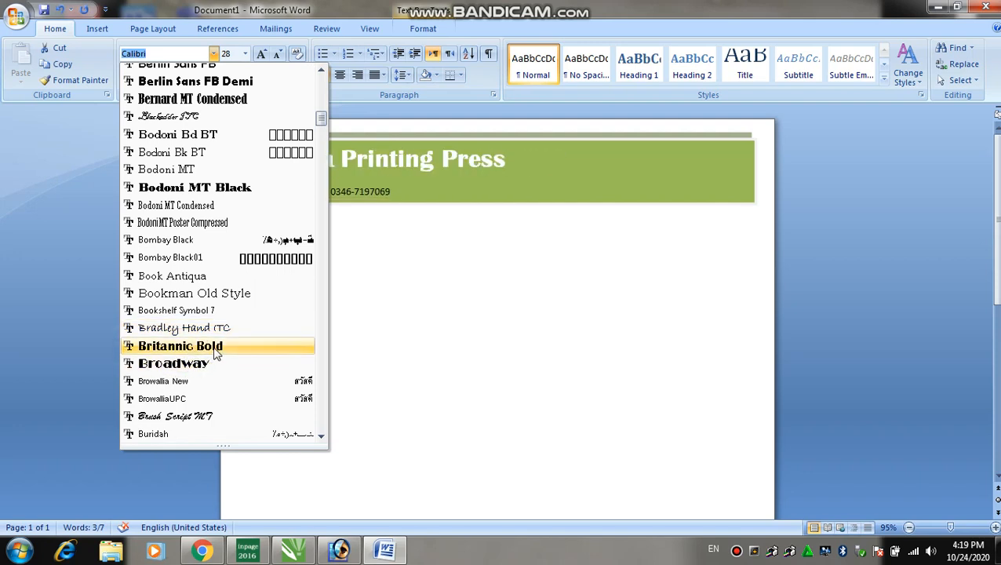
pyautogui.click(213, 346)
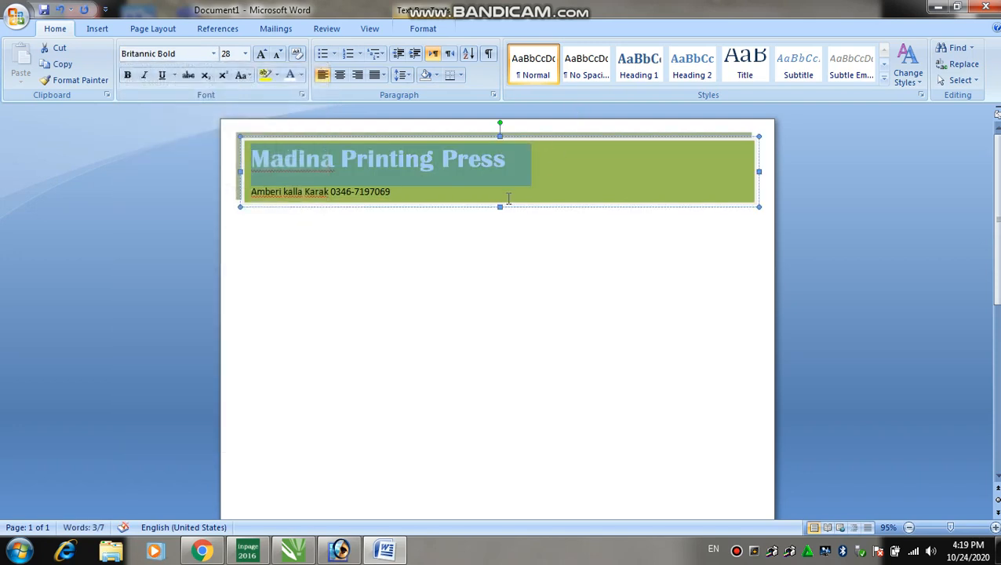
pyautogui.hotkey('ctrl', 'shift', '.')
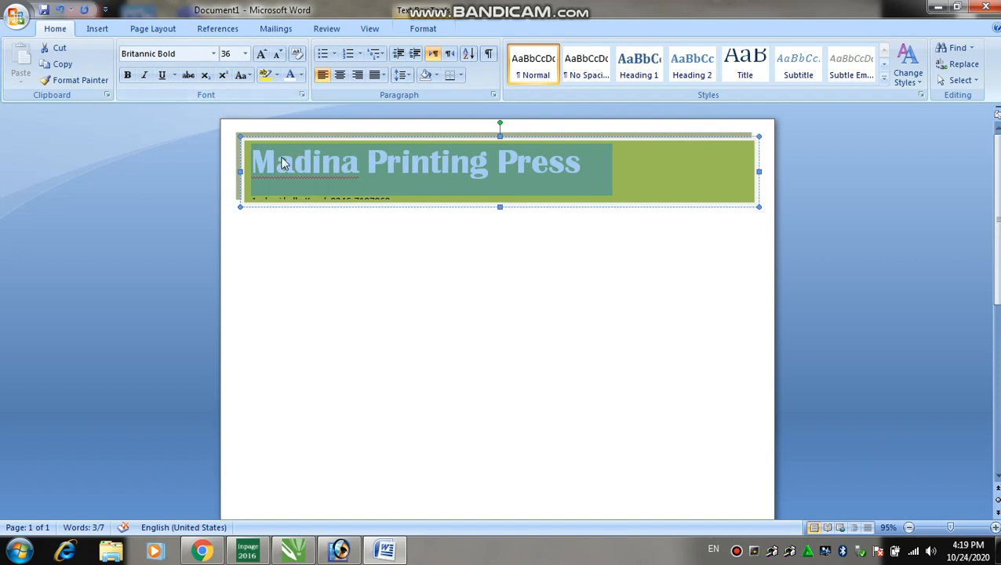
pyautogui.click(386, 200)
# Remove the space after paragraph from the banner's heading and address lines.
pyautogui.moveTo(394, 198); pyautogui.dragTo(254, 195)
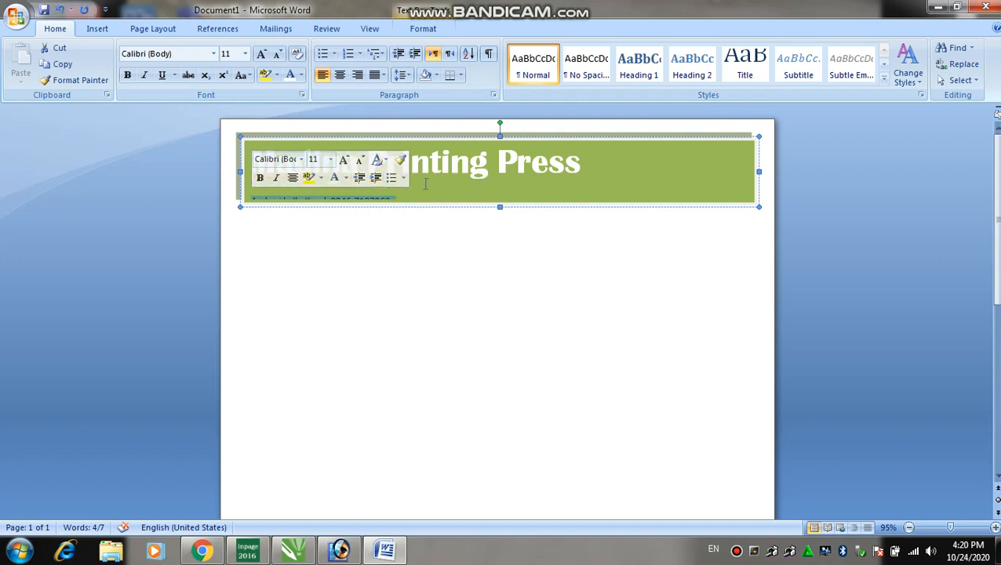
pyautogui.moveTo(430, 187); pyautogui.dragTo(281, 163)
pyautogui.click(393, 200)
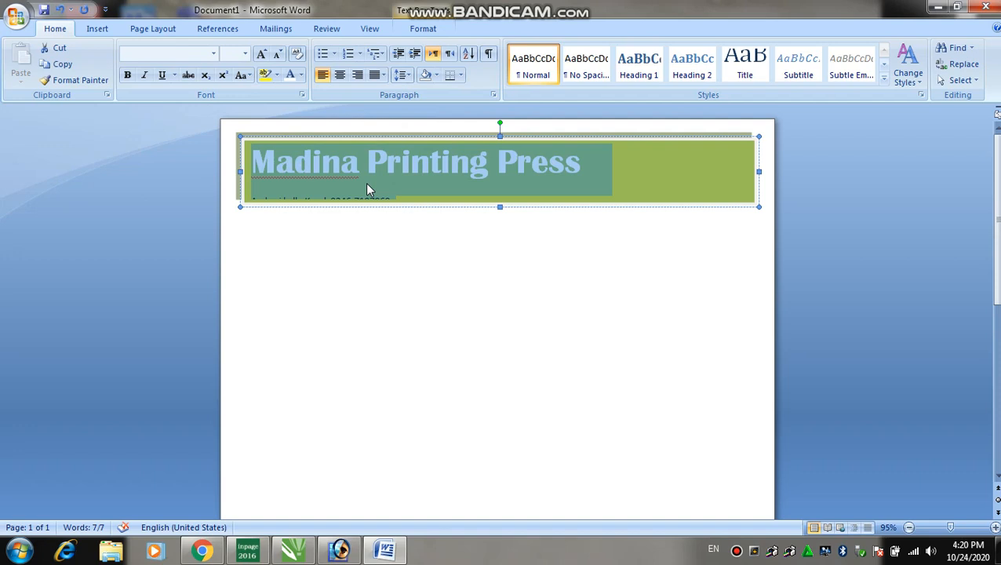
pyautogui.click(398, 76)
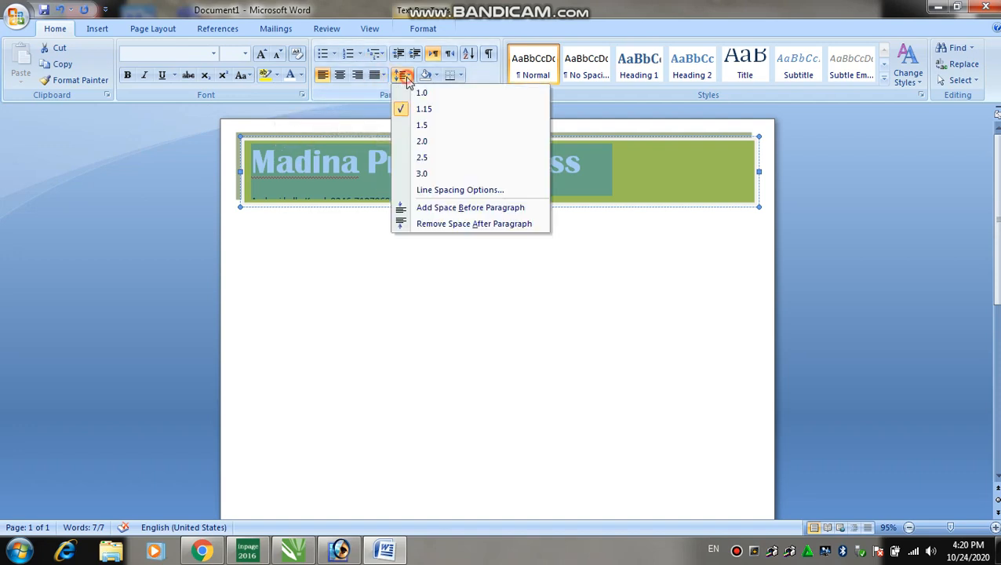
pyautogui.click(449, 225)
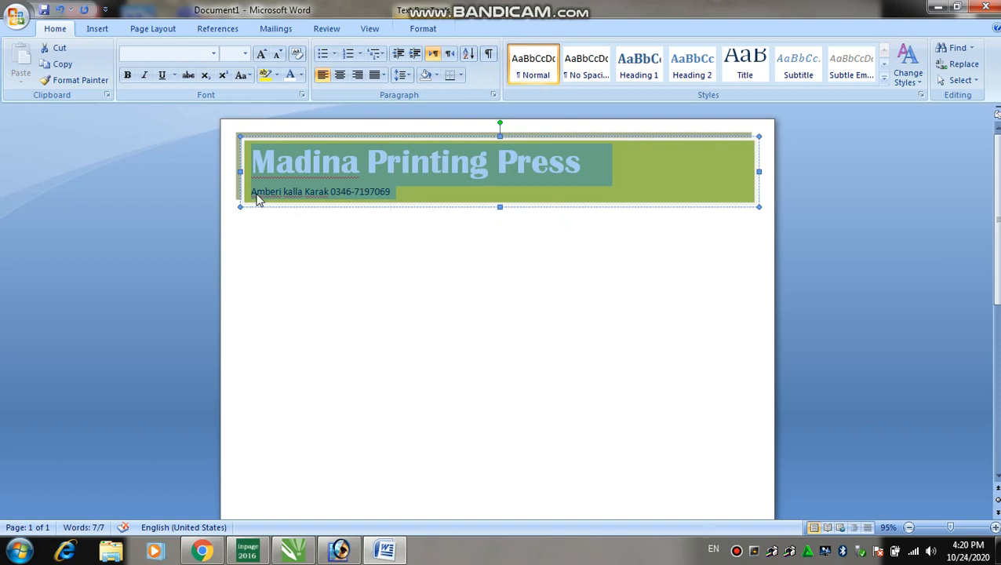
# Tab the address and phone line over to the right side of the banner.
pyautogui.click(255, 194)
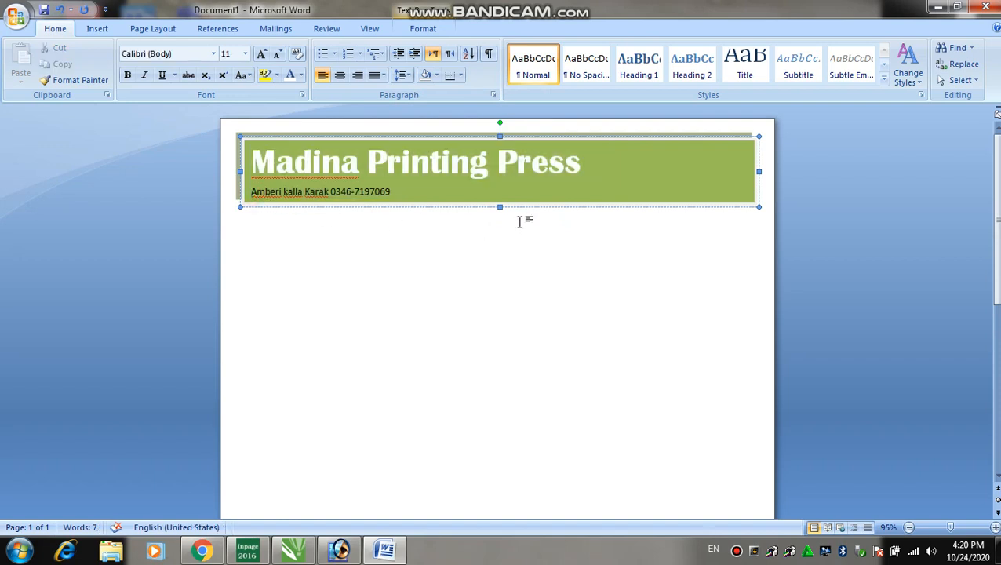
pyautogui.press('Tab')
pyautogui.press('Tab')
pyautogui.press('Tab')
pyautogui.press('Tab')
pyautogui.press('Tab')
pyautogui.press('Tab')
pyautogui.press('Tab')
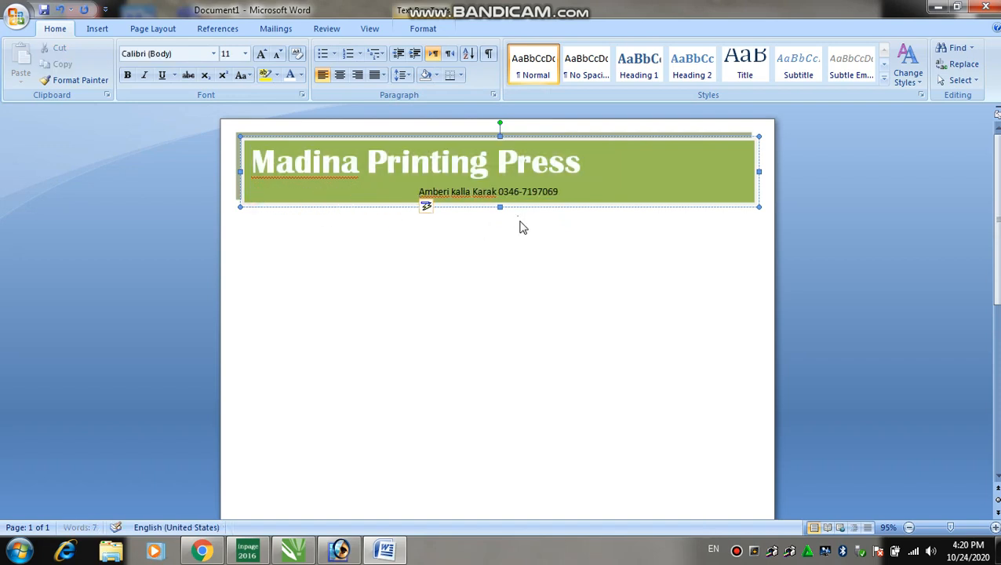
pyautogui.press('Tab')
pyautogui.press('Tab')
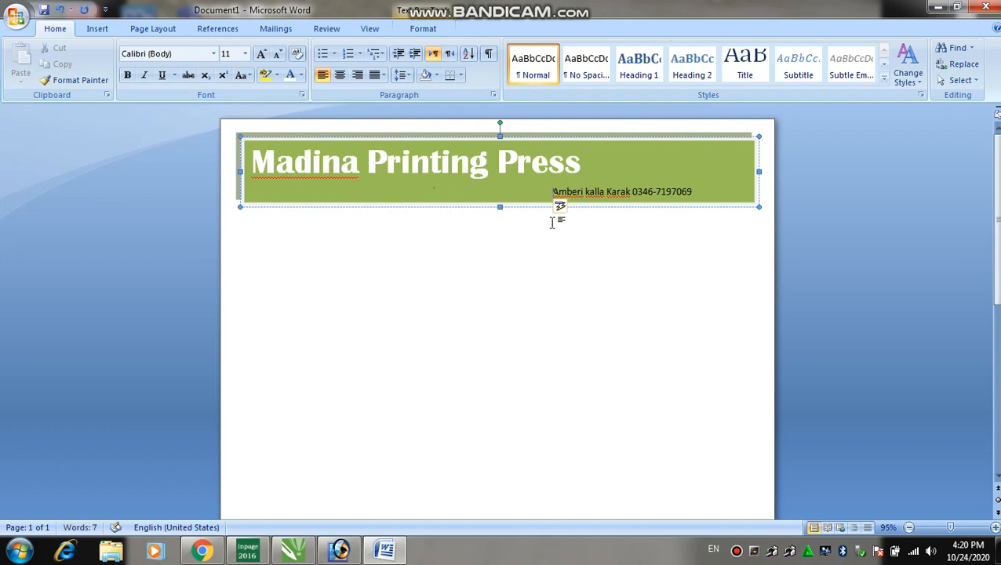
pyautogui.press('Tab')
pyautogui.press('Tab')
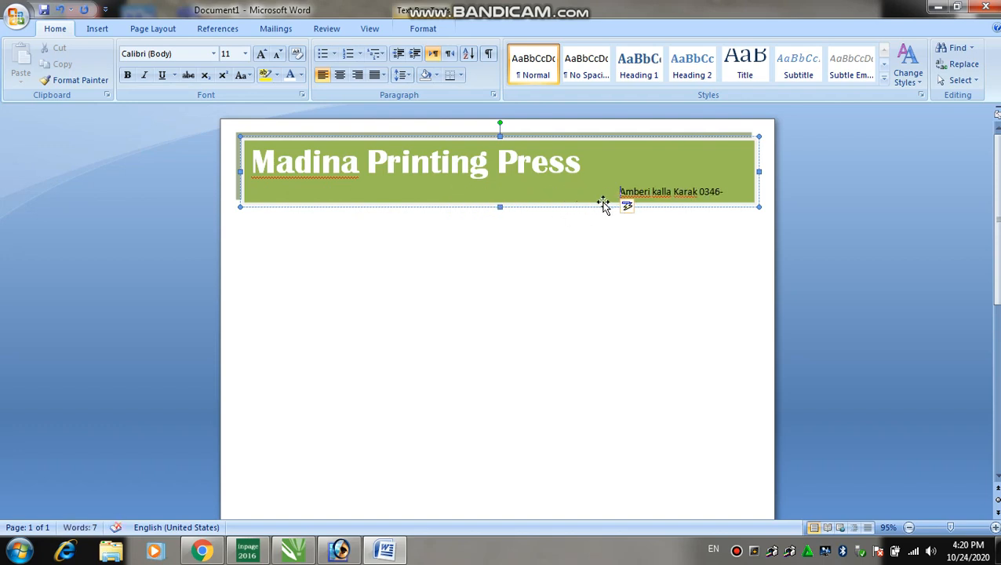
pyautogui.press('BackSpace')
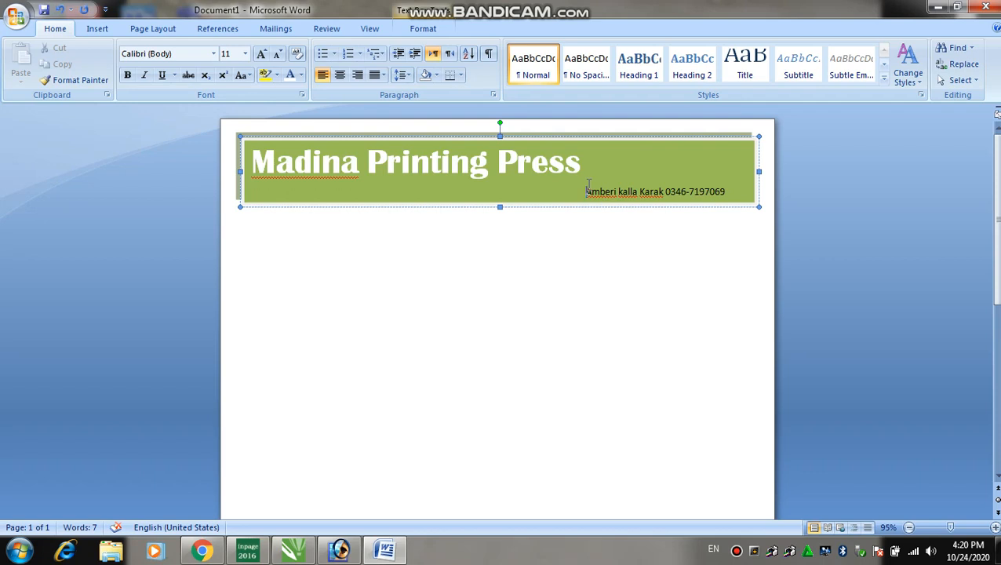
# Enlarge the address and phone line to 12 pt and colour it white.
pyautogui.moveTo(589, 185); pyautogui.dragTo(717, 197)
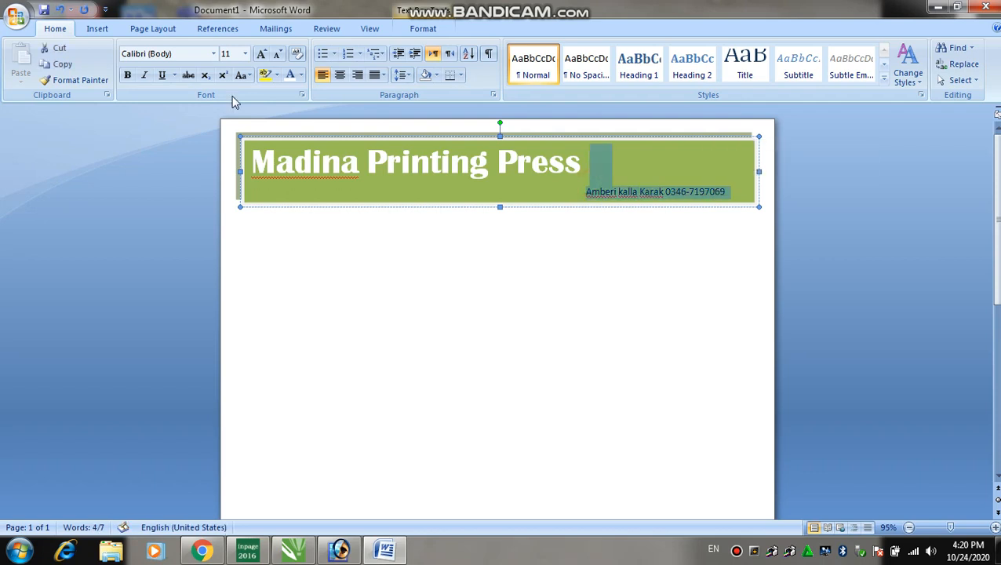
pyautogui.click(261, 54)
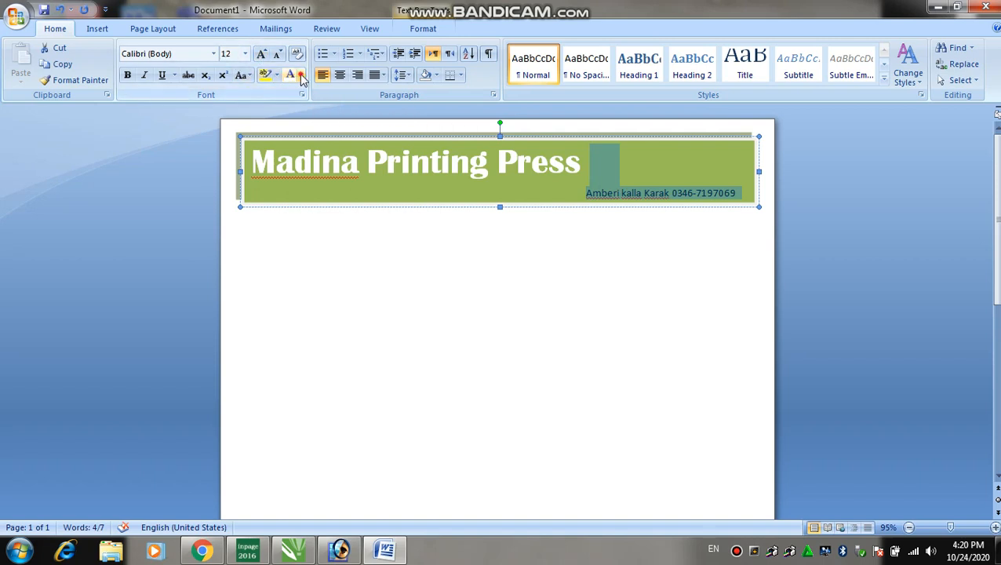
pyautogui.click(301, 74)
pyautogui.click(290, 124)
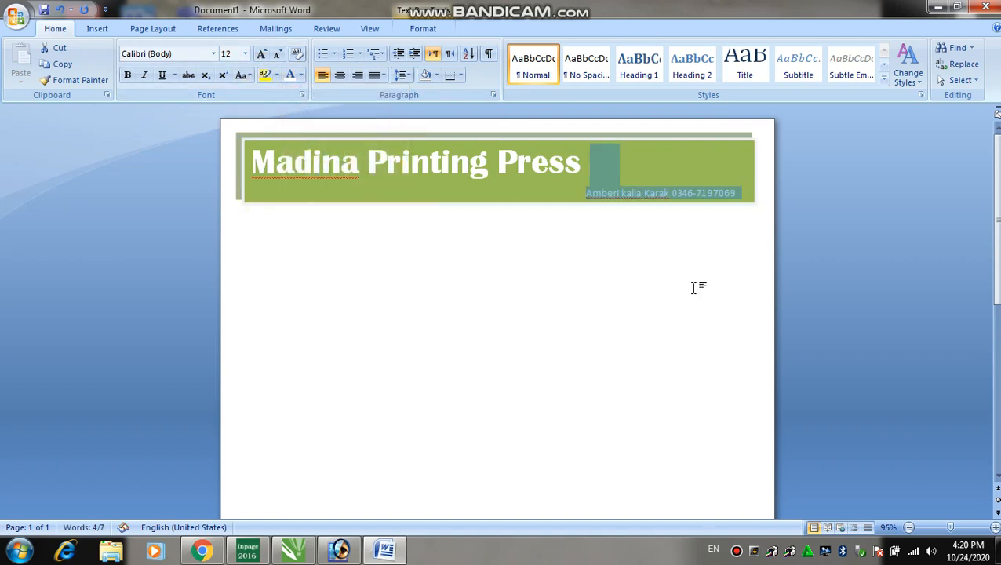
pyautogui.click(648, 218)
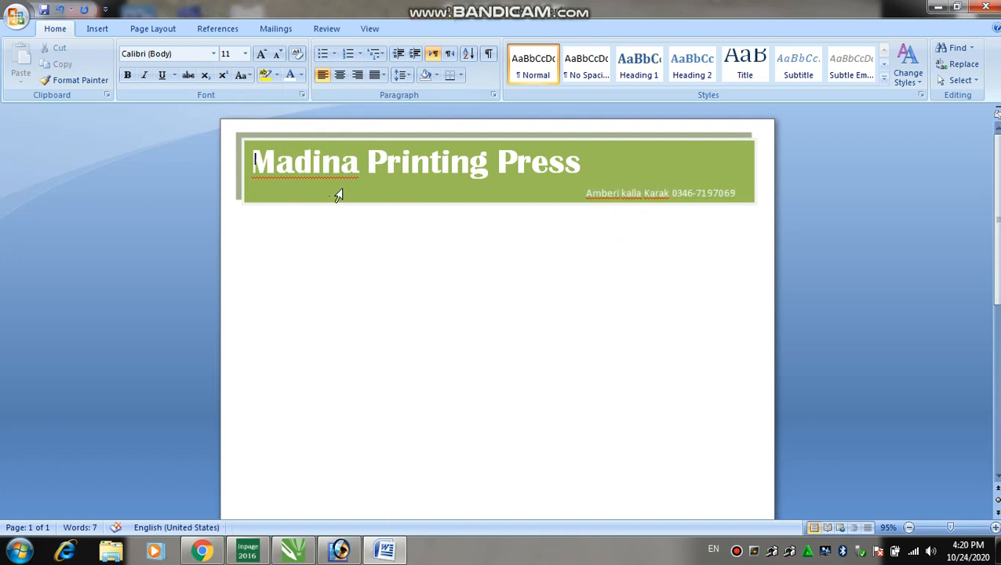
pyautogui.scroll(-3, 512, 246)
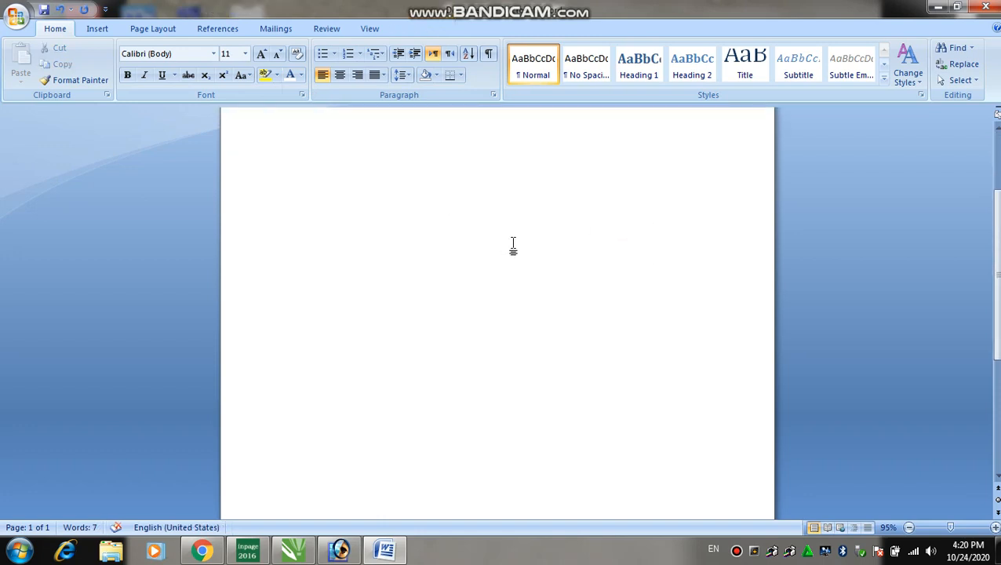
pyautogui.scroll(3, 512, 246)
pyautogui.scroll(-3, 434, 246)
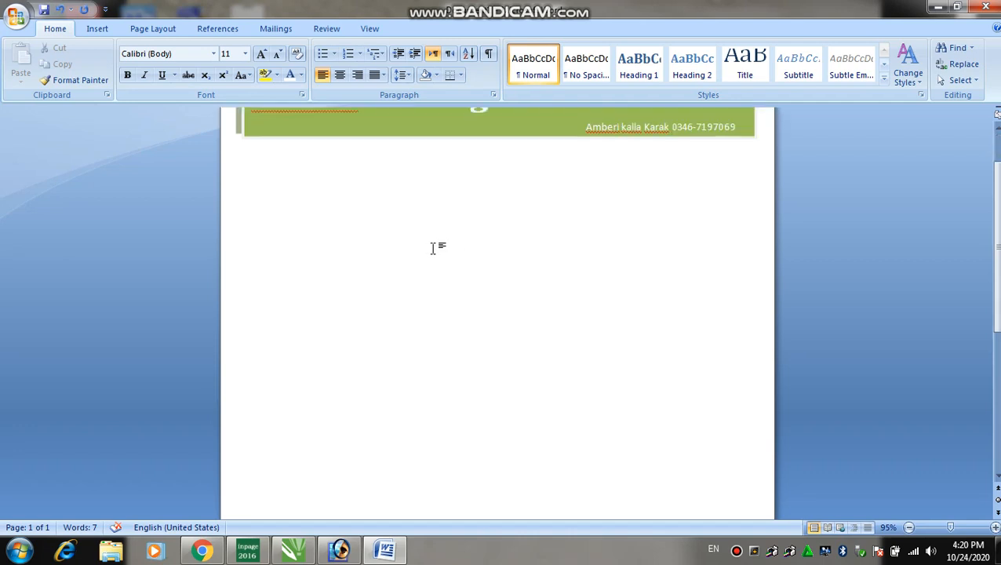
pyautogui.scroll(-2, 463, 255)
pyautogui.scroll(5, 511, 286)
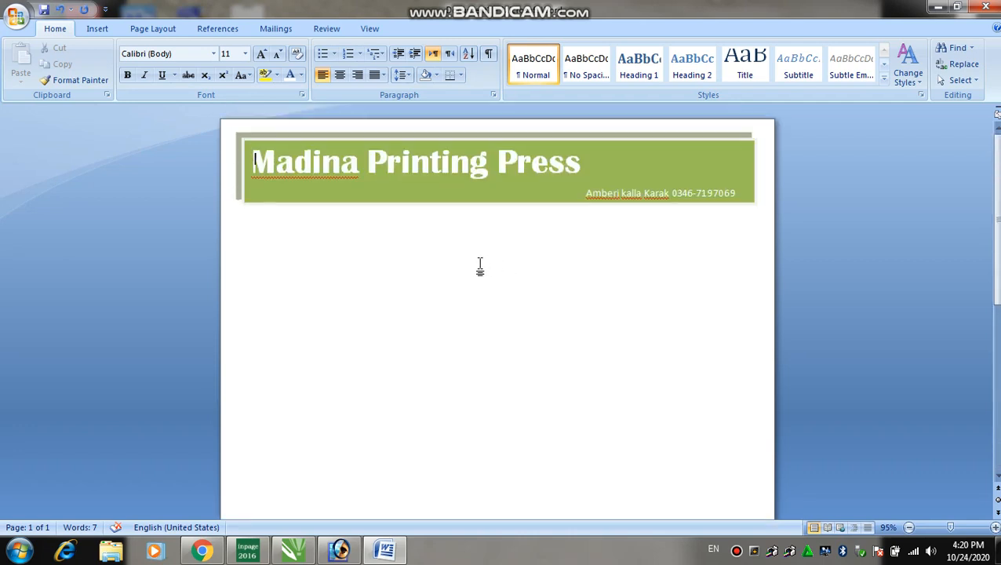
pyautogui.scroll(-5, 427, 253)
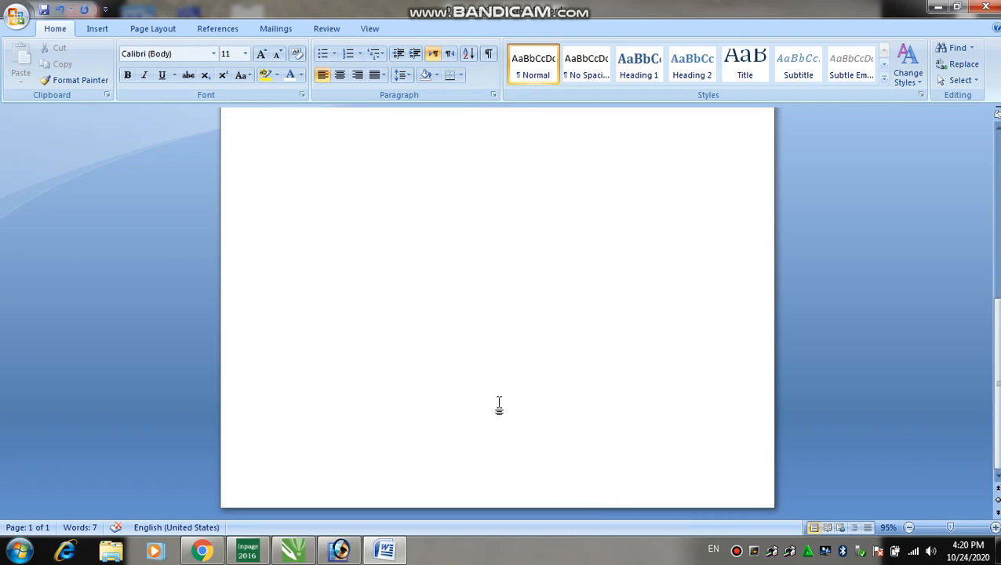
pyautogui.scroll(5, 406, 300)
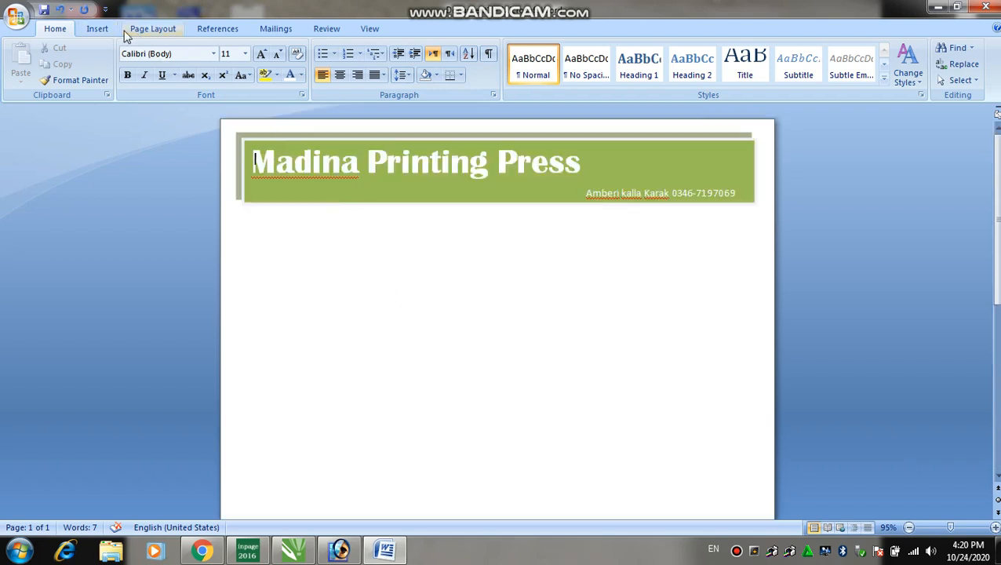